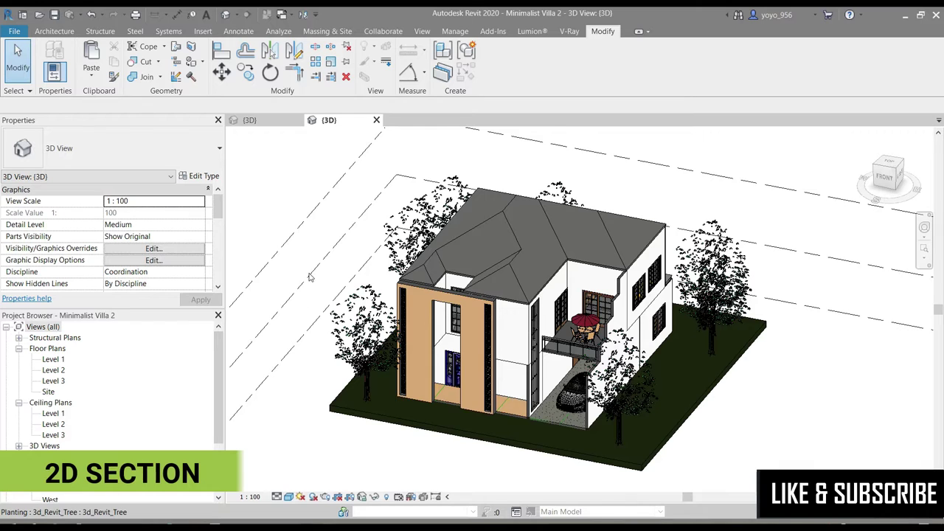
Step: Orbit the 3D villa model to inspect its front and angled overhead views
{"action": "scroll", "coordinate": [340, 292], "scroll_direction": "down", "scroll_amount": 1}
{"action": "scroll", "coordinate": [371, 311], "scroll_direction": "down", "scroll_amount": 1}
{"action": "scroll", "coordinate": [530, 412], "scroll_direction": "up", "scroll_amount": 1}
{"action": "scroll", "coordinate": [580, 389], "scroll_direction": "up", "scroll_amount": 1}
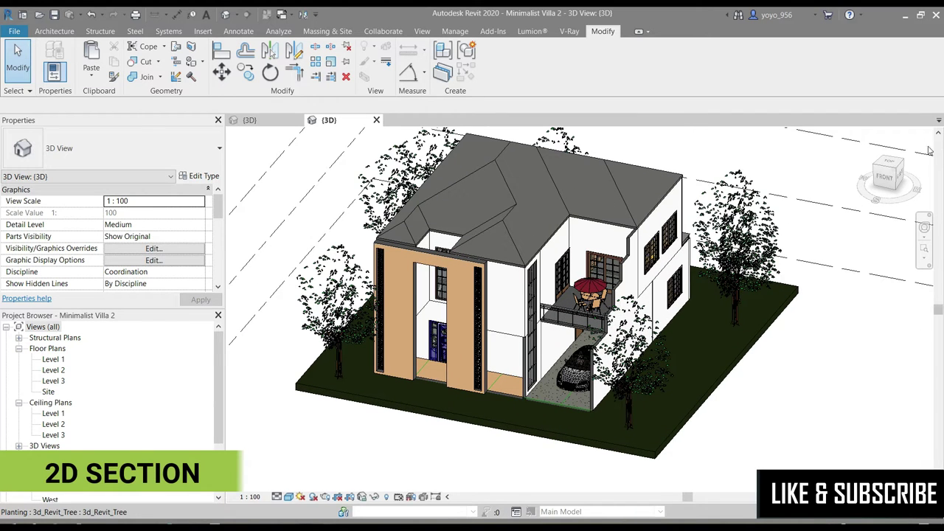
{"action": "mouse_move", "coordinate": [884, 177]}
{"action": "left_mouse_down"}
{"action": "mouse_move", "coordinate": [903, 179]}
{"action": "mouse_move", "coordinate": [877, 181]}
{"action": "left_mouse_up"}
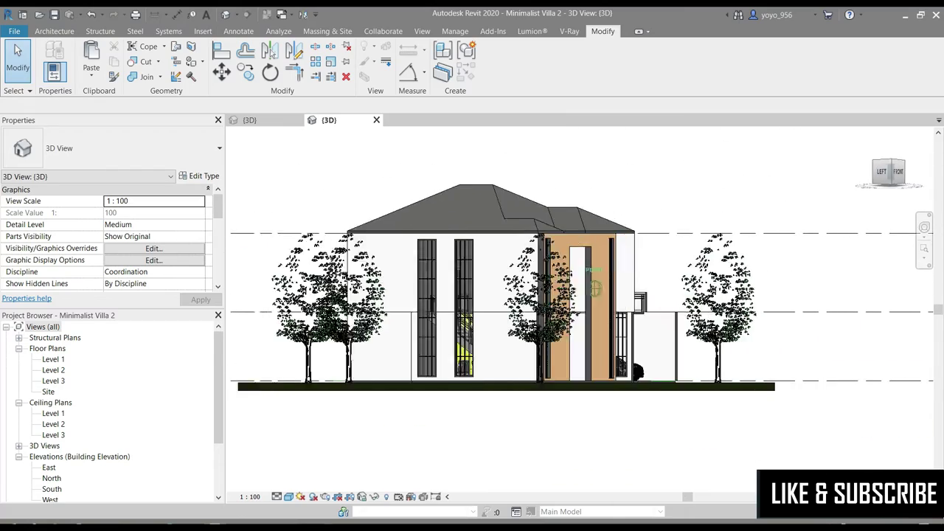
{"action": "left_click", "coordinate": [888, 175]}
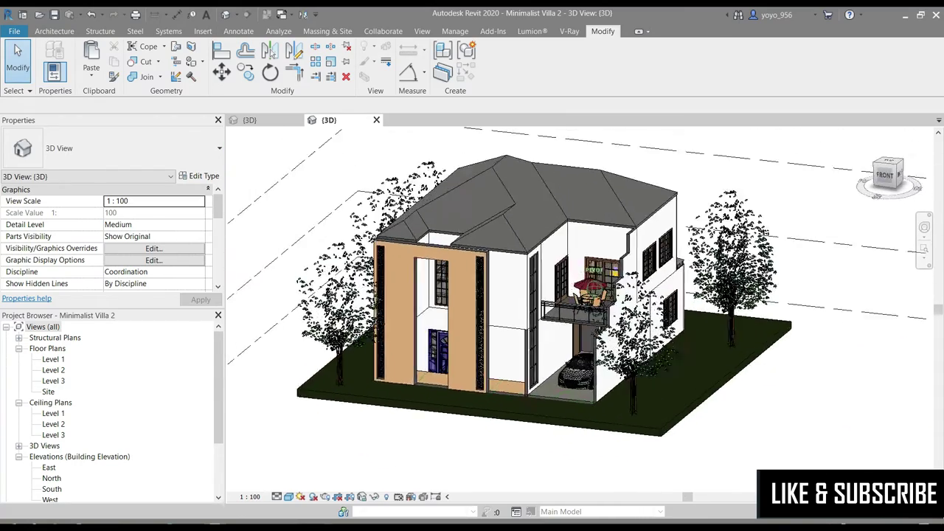
{"action": "left_click_drag", "start_coordinate": [888, 175], "coordinate": [890, 177]}
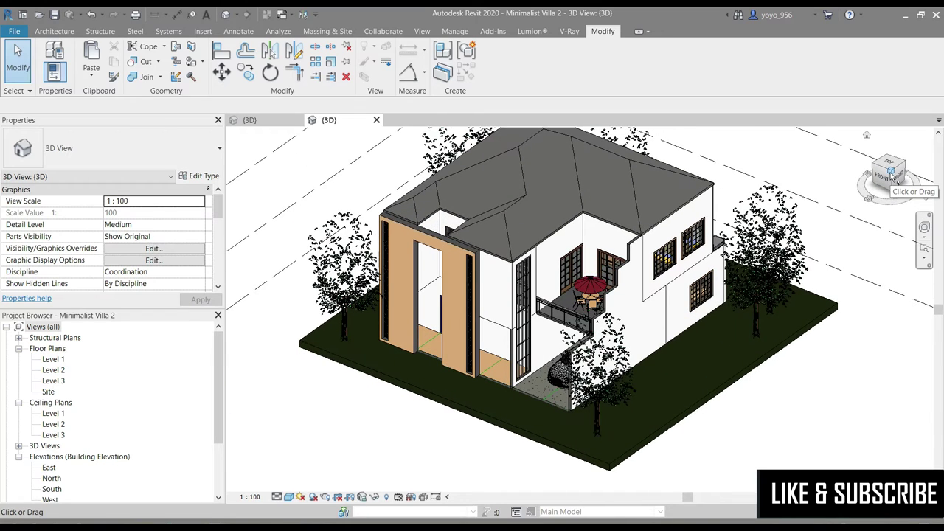
Step: Open the Level 1 floor plan and zoom in so the villa fills the view
{"action": "double_click", "coordinate": [54, 359]}
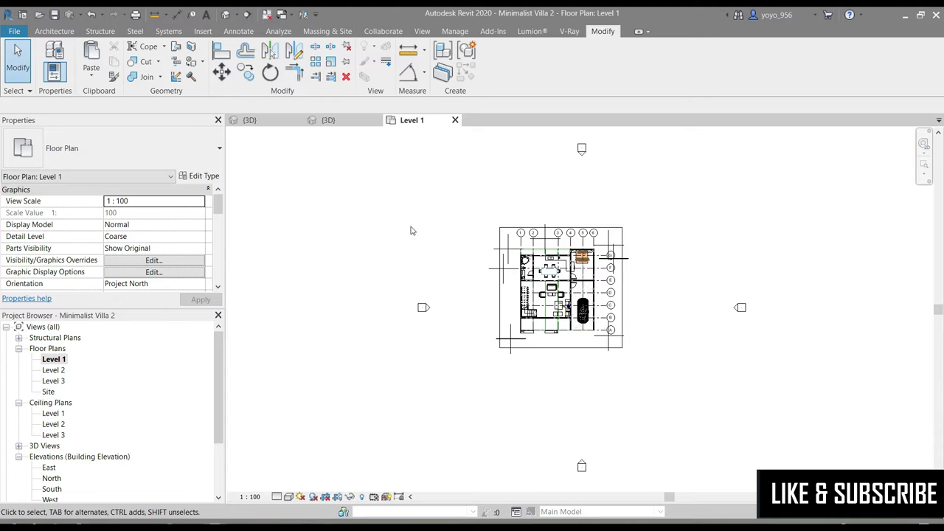
{"action": "scroll", "coordinate": [639, 279], "scroll_direction": "up", "scroll_amount": 3}
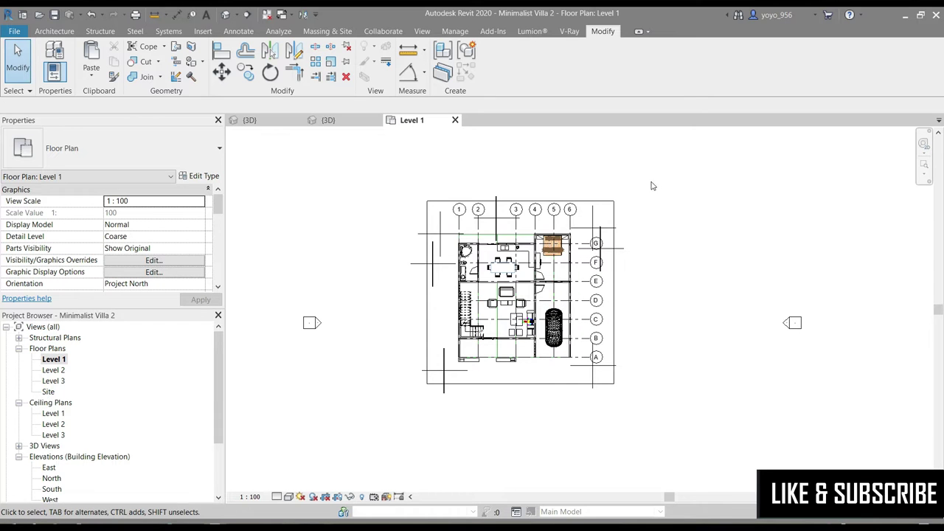
{"action": "scroll", "coordinate": [645, 216], "scroll_direction": "up", "scroll_amount": 1}
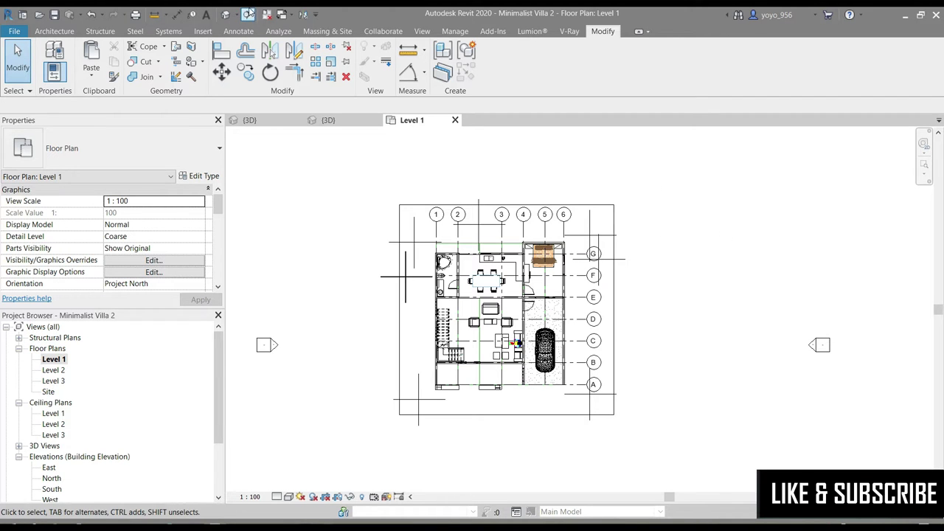
{"action": "left_click", "coordinate": [419, 31]}
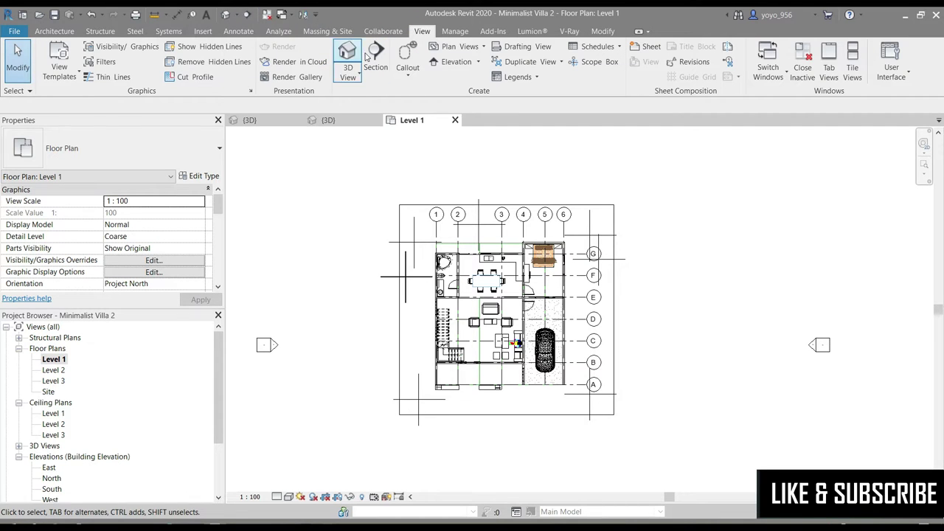
Step: Draw a building section along grid D and pull its crop boundaries in around the house
{"action": "left_click", "coordinate": [374, 53]}
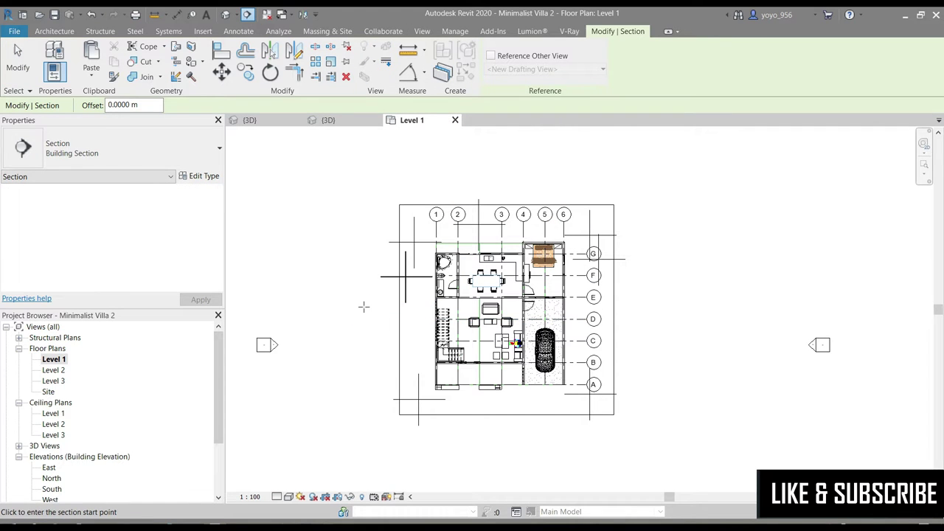
{"action": "left_click", "coordinate": [363, 319]}
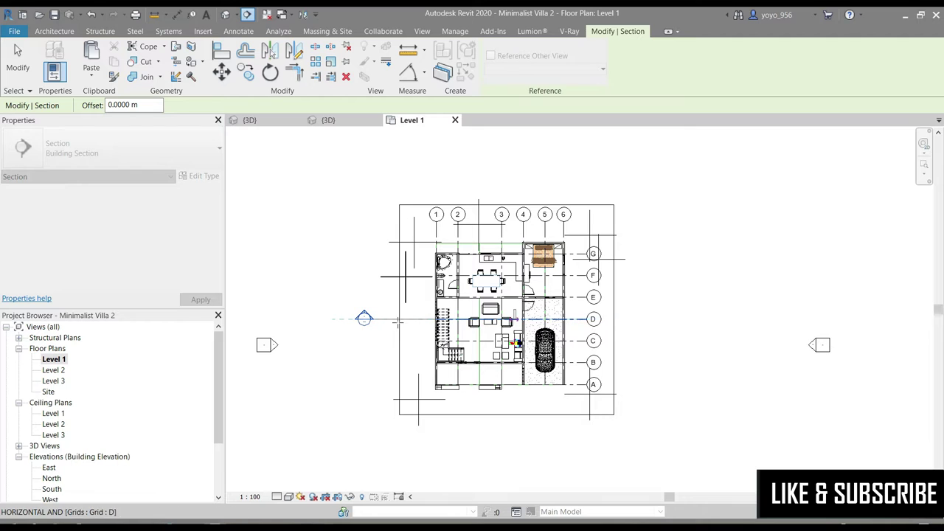
{"action": "left_click", "coordinate": [637, 319]}
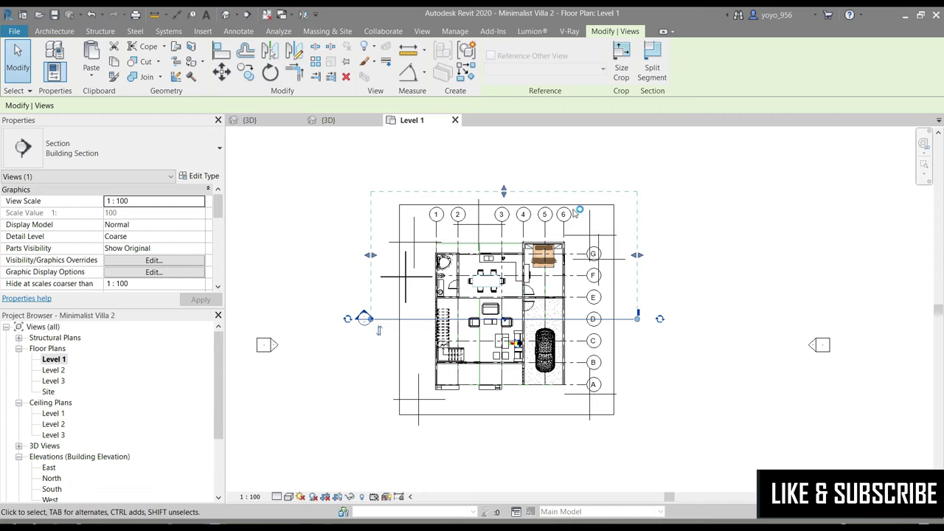
{"action": "left_click_drag", "start_coordinate": [501, 187], "coordinate": [504, 214]}
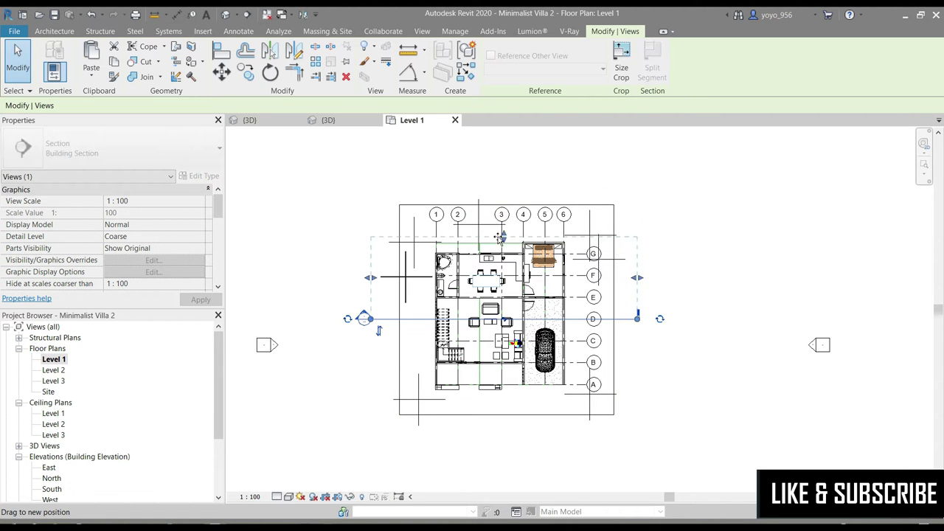
{"action": "left_click_drag", "start_coordinate": [493, 175], "coordinate": [493, 170]}
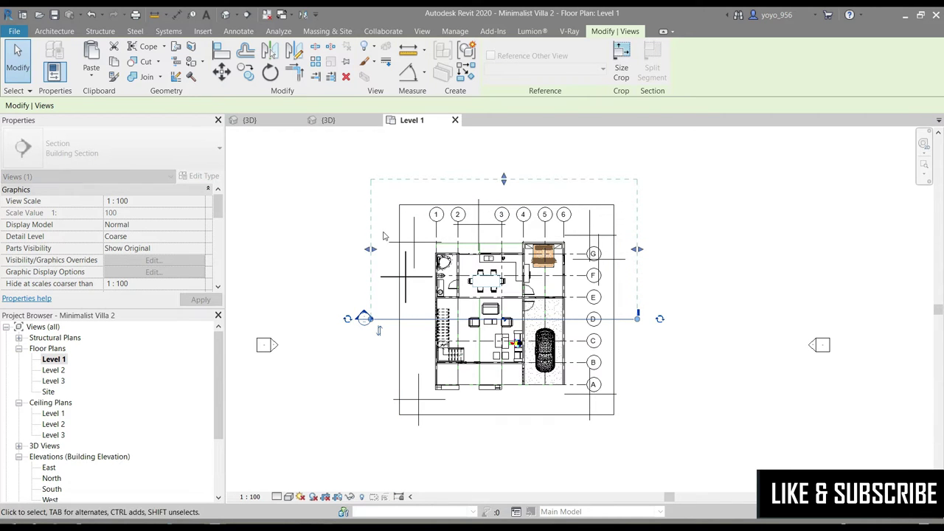
{"action": "left_click_drag", "start_coordinate": [369, 251], "coordinate": [383, 250]}
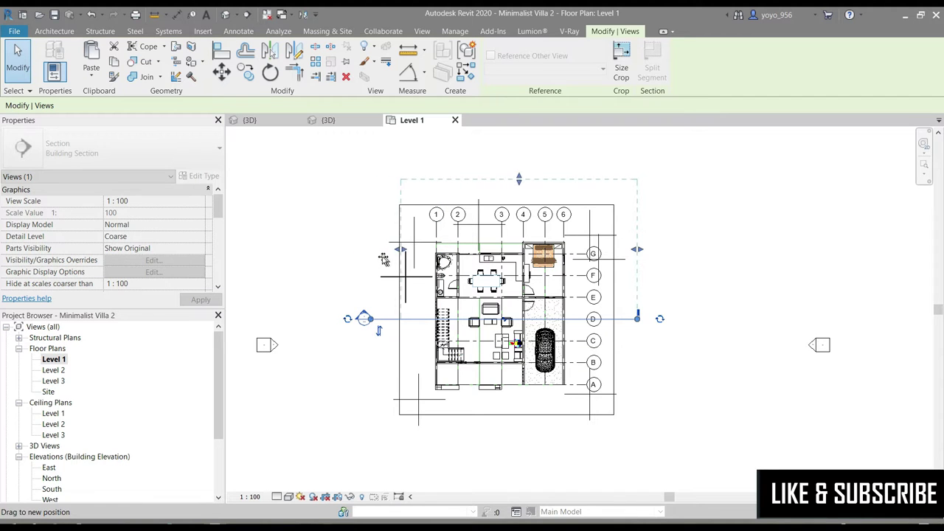
{"action": "left_click_drag", "start_coordinate": [383, 259], "coordinate": [383, 255]}
{"action": "mouse_move", "coordinate": [638, 250]}
{"action": "left_mouse_down"}
{"action": "mouse_move", "coordinate": [652, 250]}
{"action": "mouse_move", "coordinate": [623, 252]}
{"action": "left_mouse_up"}
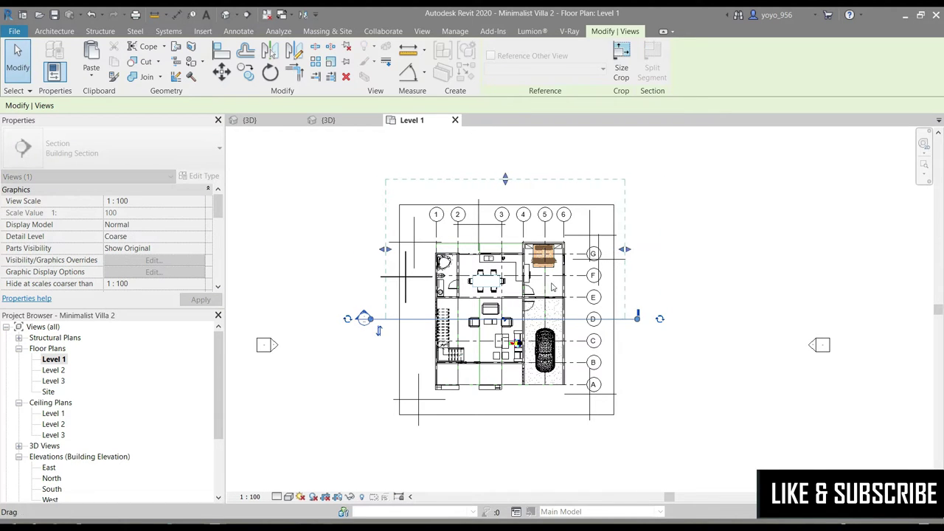
Step: Cycle the section head and tail markers, flip the section direction, and reselect the line
{"action": "left_click", "coordinate": [345, 319]}
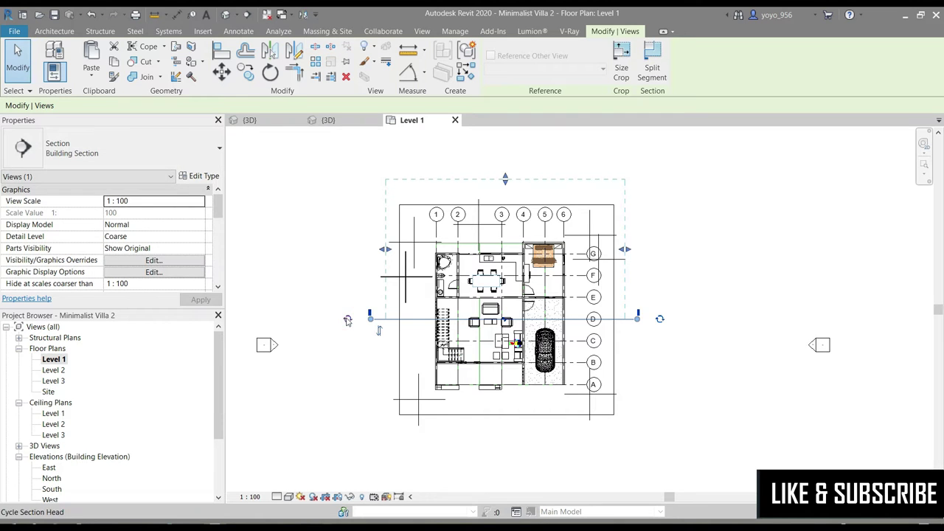
{"action": "left_click", "coordinate": [347, 319]}
{"action": "left_click", "coordinate": [347, 318]}
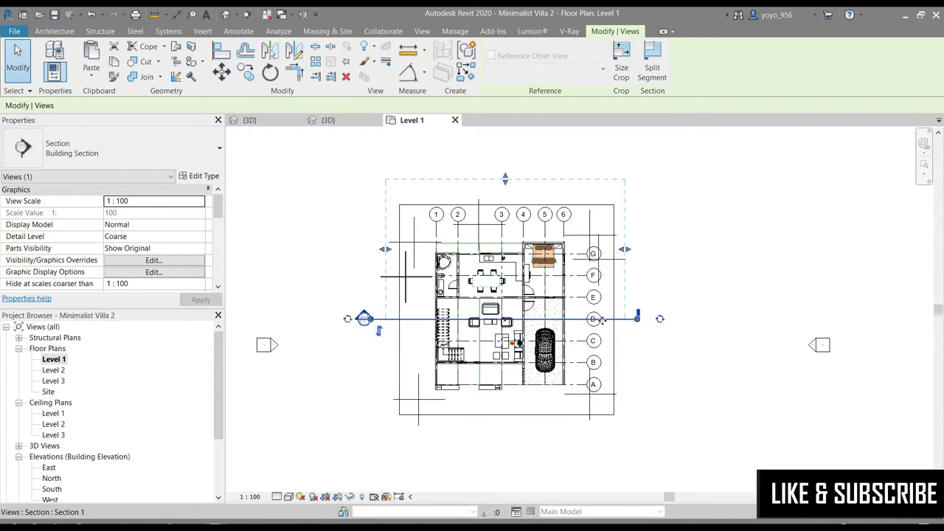
{"action": "left_click", "coordinate": [660, 319]}
{"action": "left_click", "coordinate": [660, 319]}
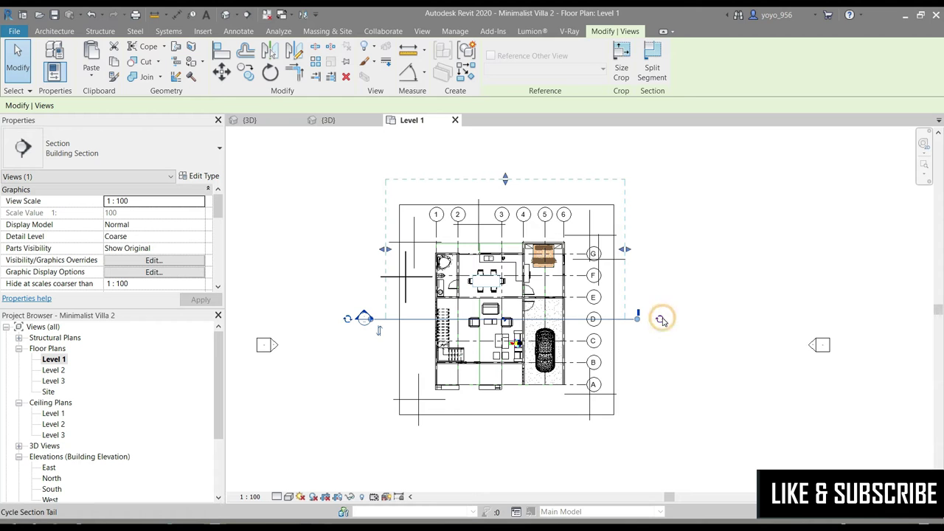
{"action": "left_click", "coordinate": [379, 330]}
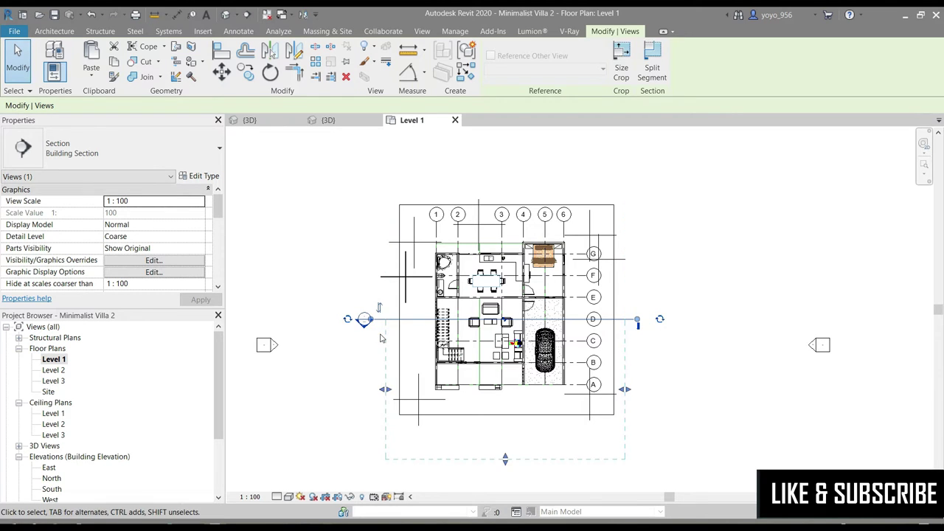
{"action": "left_click", "coordinate": [380, 335]}
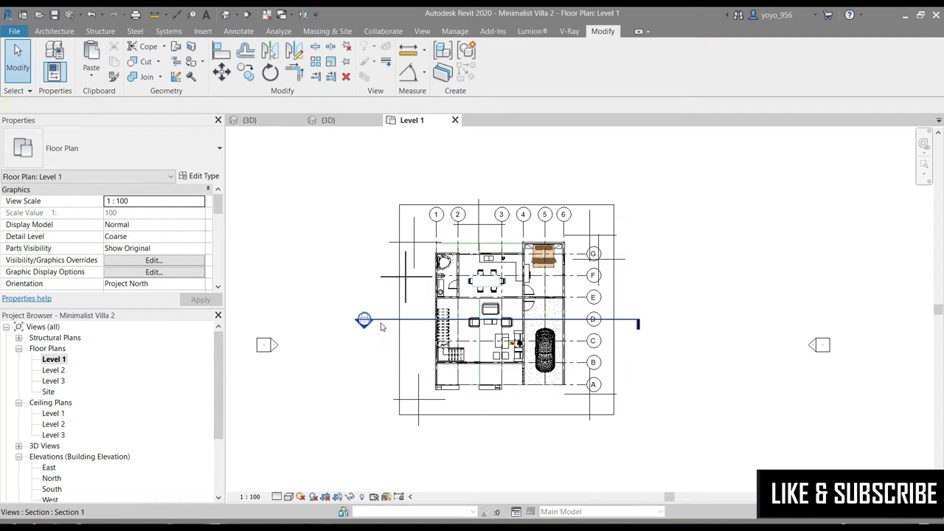
{"action": "left_click", "coordinate": [393, 323]}
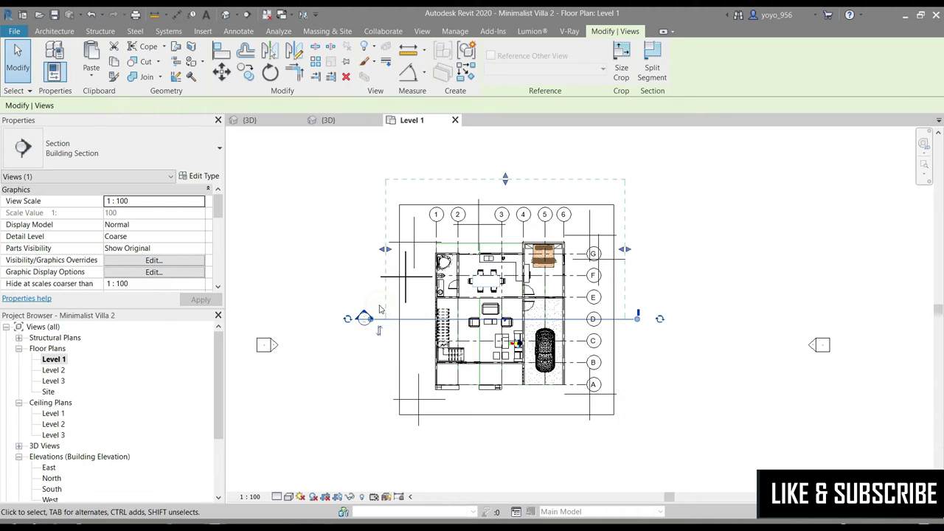
{"action": "left_click", "coordinate": [372, 277]}
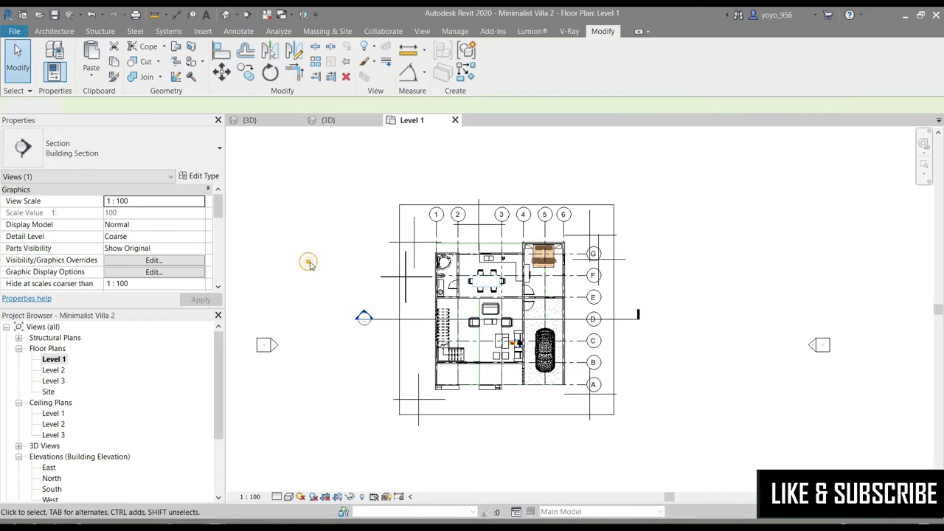
{"action": "left_click", "coordinate": [363, 325]}
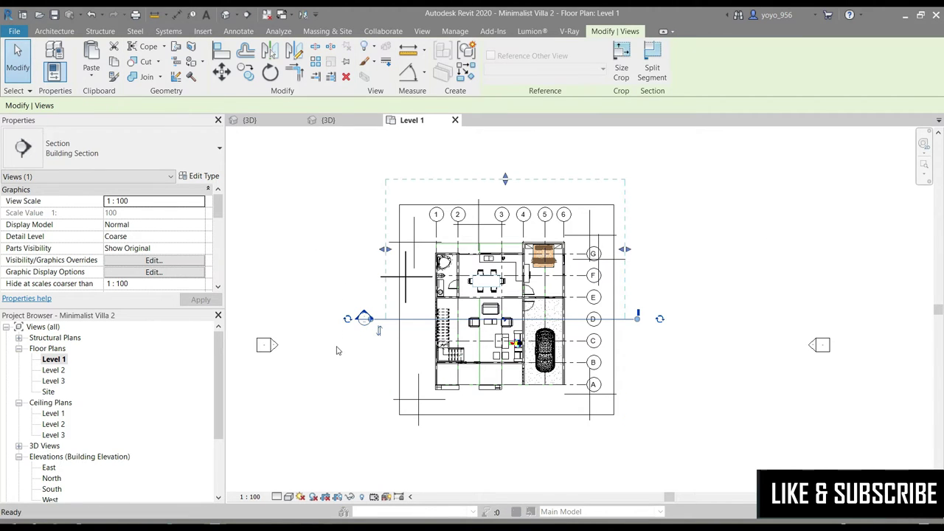
Step: Delete Section 1 and draw a new section line from near grid 6 to grid E/6
{"action": "key", "text": "Delete"}
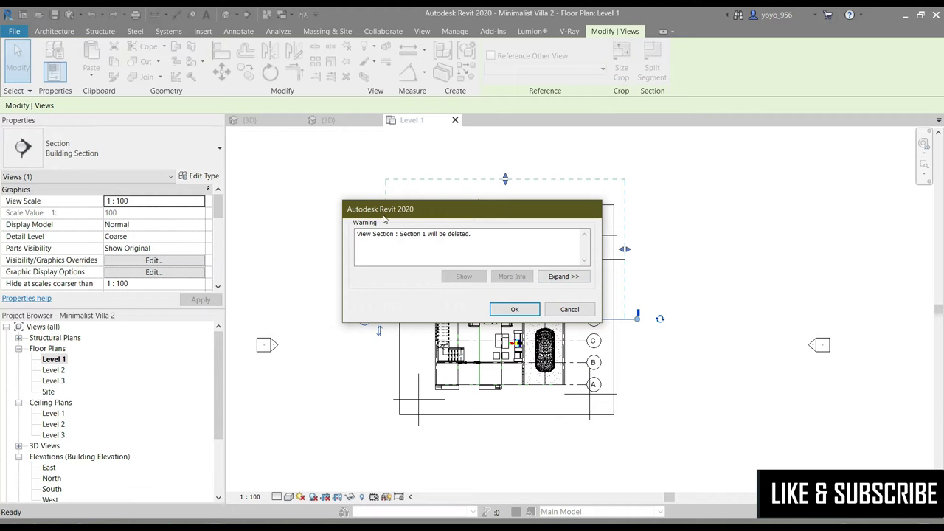
{"action": "left_click", "coordinate": [516, 309]}
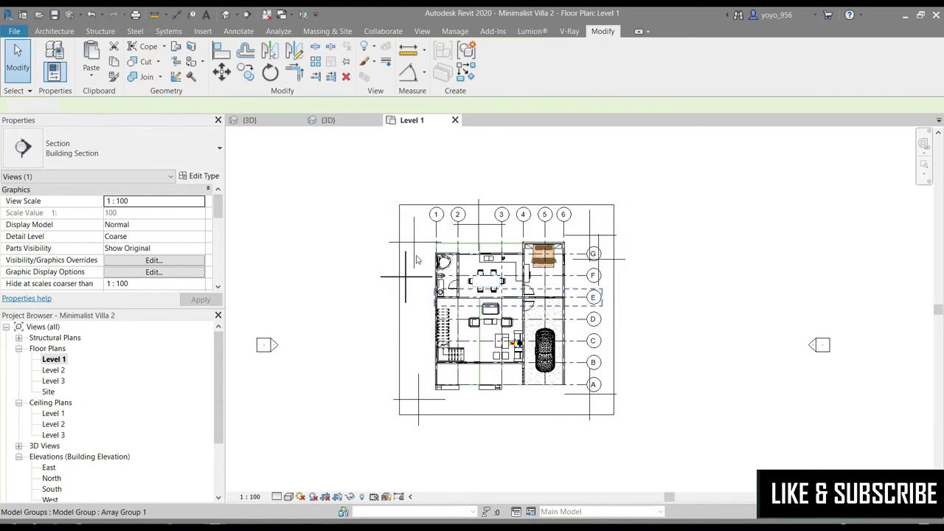
{"action": "left_click", "coordinate": [228, 14]}
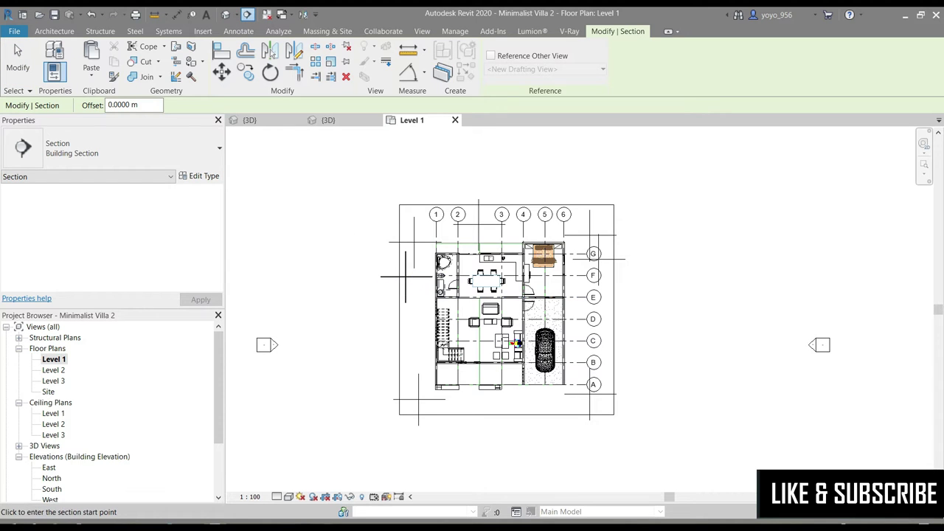
{"action": "left_click", "coordinate": [441, 289]}
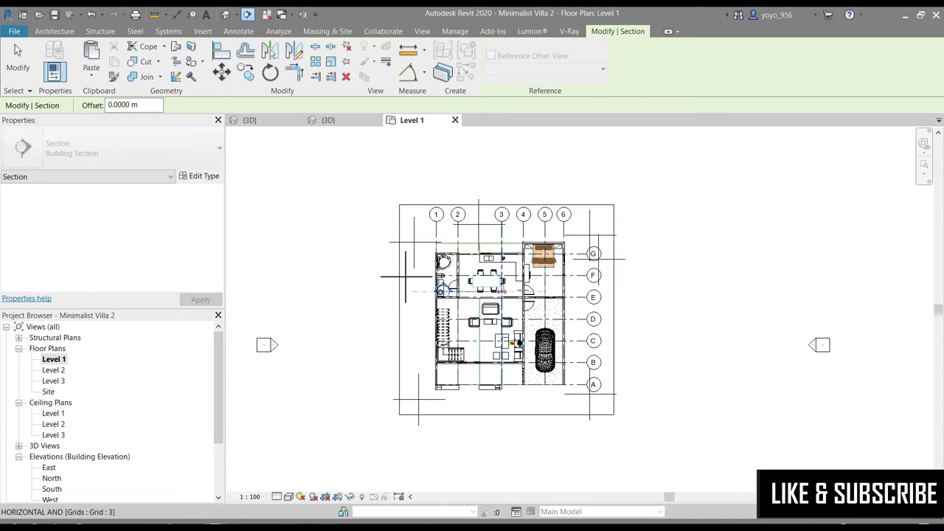
{"action": "left_click", "coordinate": [563, 296]}
Step: Select the new section line and delete it as well, confirming the warning
{"action": "scroll", "coordinate": [458, 306], "scroll_direction": "up", "scroll_amount": 3}
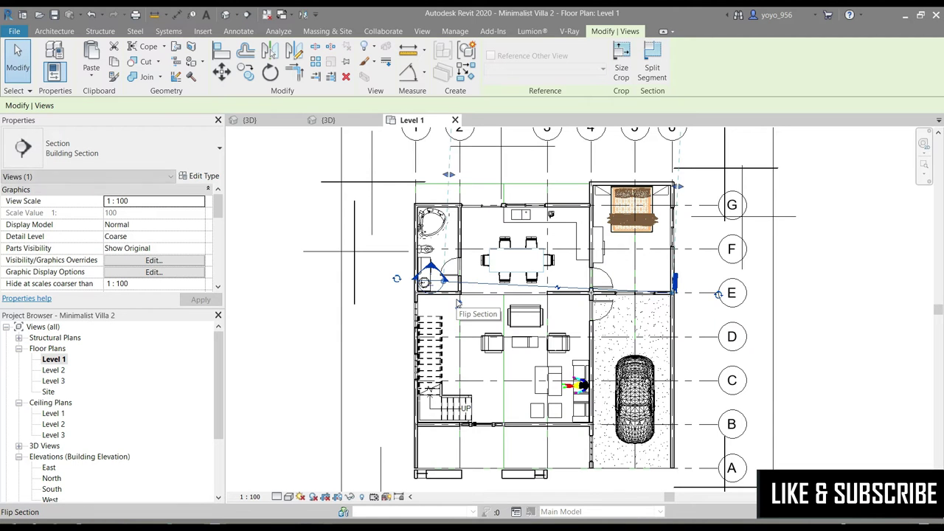
{"action": "scroll", "coordinate": [457, 304], "scroll_direction": "up", "scroll_amount": 1}
{"action": "key", "text": "Escape"}
{"action": "scroll", "coordinate": [458, 302], "scroll_direction": "down", "scroll_amount": 2}
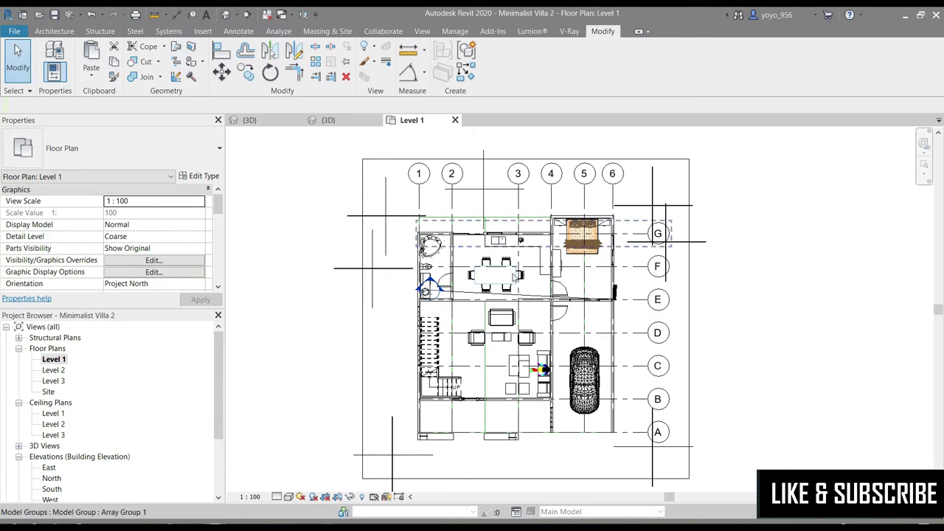
{"action": "left_click", "coordinate": [457, 293]}
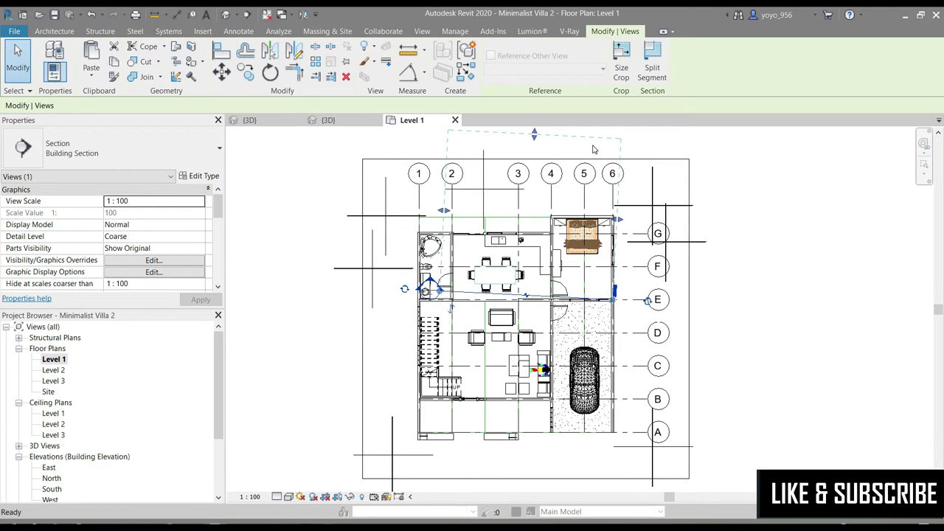
{"action": "key", "text": "Delete"}
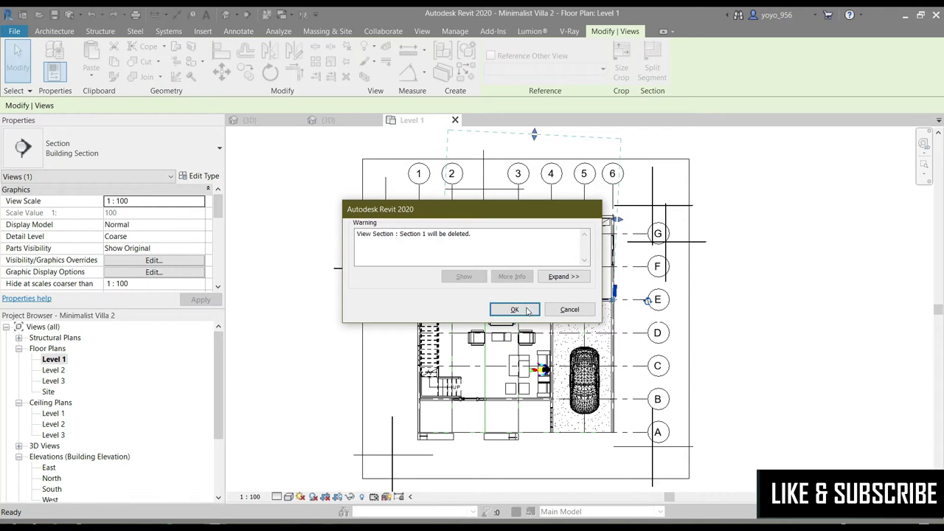
{"action": "left_click", "coordinate": [526, 311]}
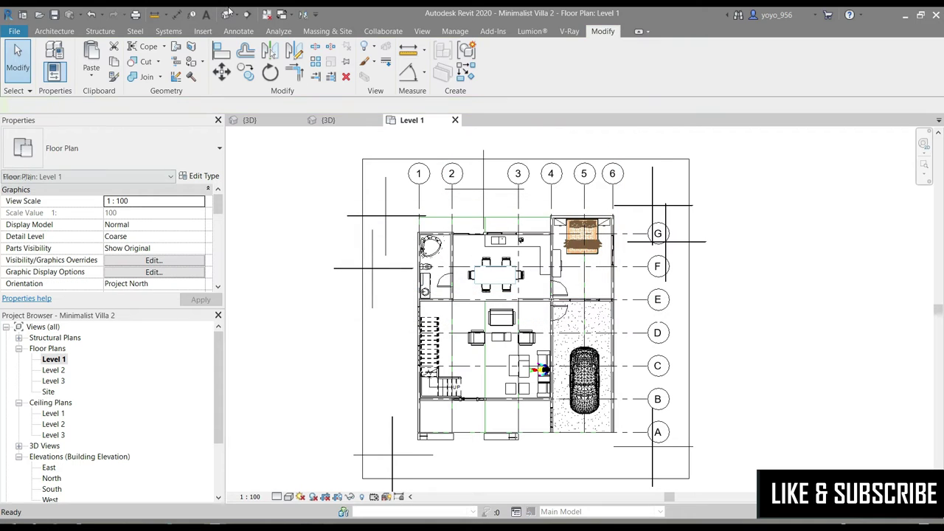
Step: Redraw Section 1 across the plan along grid E and expand the Sections list
{"action": "left_click", "coordinate": [267, 14]}
{"action": "scroll", "coordinate": [475, 275], "scroll_direction": "up", "scroll_amount": 2}
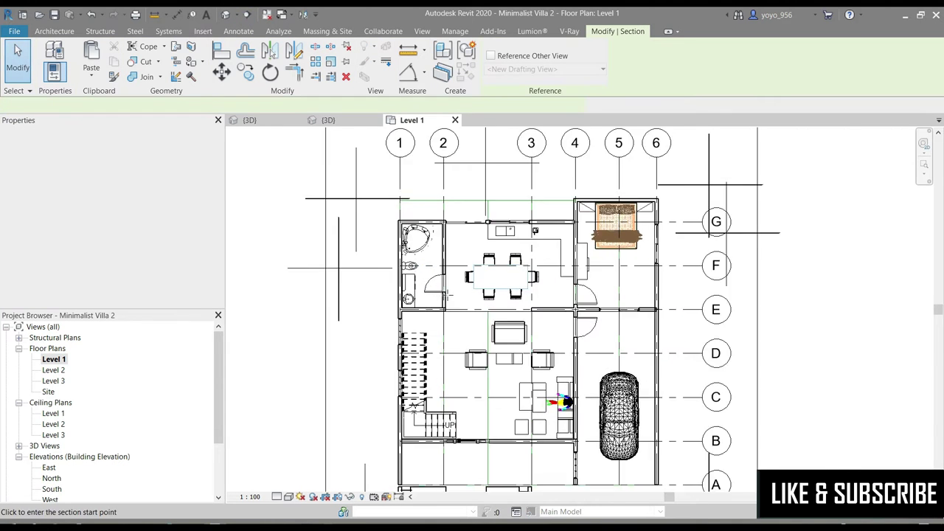
{"action": "scroll", "coordinate": [475, 274], "scroll_direction": "up", "scroll_amount": 1}
{"action": "left_click", "coordinate": [388, 305]}
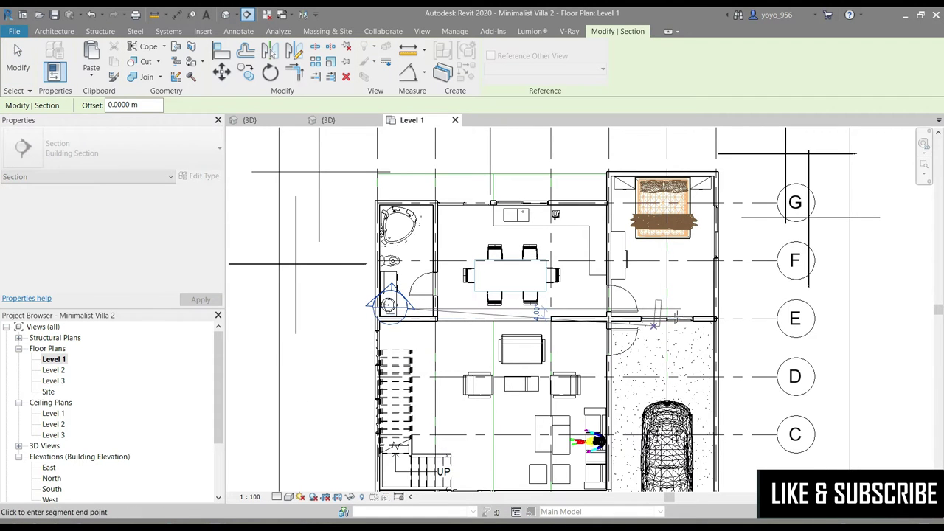
{"action": "left_click", "coordinate": [694, 300]}
{"action": "key", "text": "Escape"}
{"action": "key", "text": "Escape"}
{"action": "left_click", "coordinate": [466, 313]}
{"action": "scroll", "coordinate": [413, 306], "scroll_direction": "down", "scroll_amount": 1}
{"action": "scroll", "coordinate": [416, 299], "scroll_direction": "down", "scroll_amount": 1}
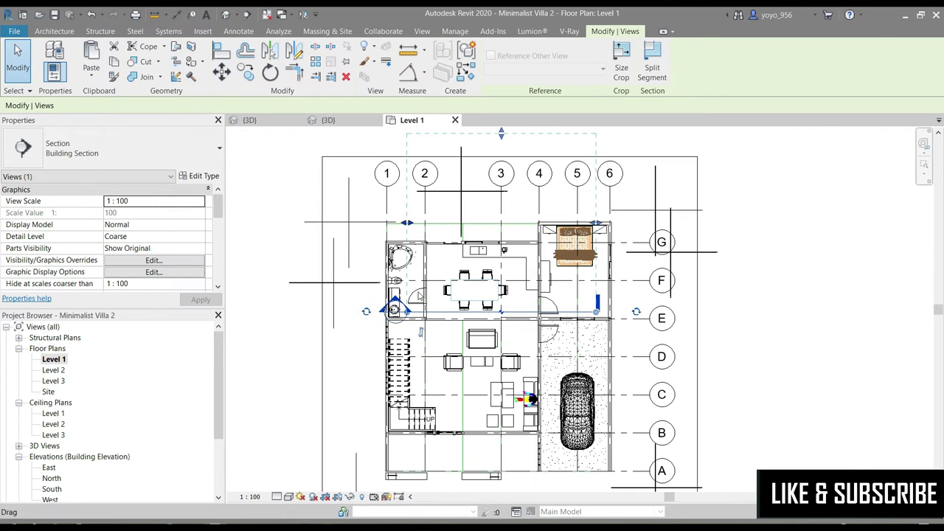
{"action": "scroll", "coordinate": [63, 435], "scroll_direction": "down", "scroll_amount": 1}
{"action": "scroll", "coordinate": [63, 435], "scroll_direction": "down", "scroll_amount": 1}
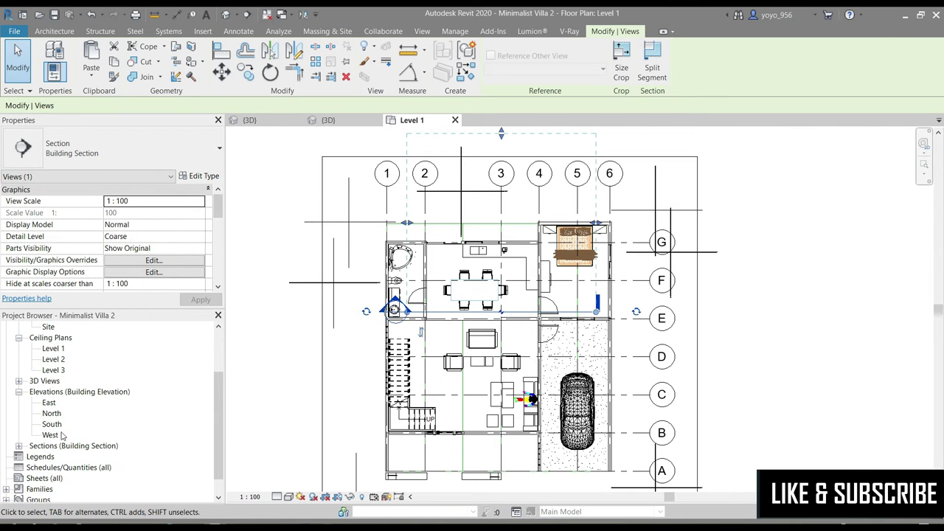
{"action": "left_click", "coordinate": [19, 446]}
{"action": "scroll", "coordinate": [58, 457], "scroll_direction": "down", "scroll_amount": 1}
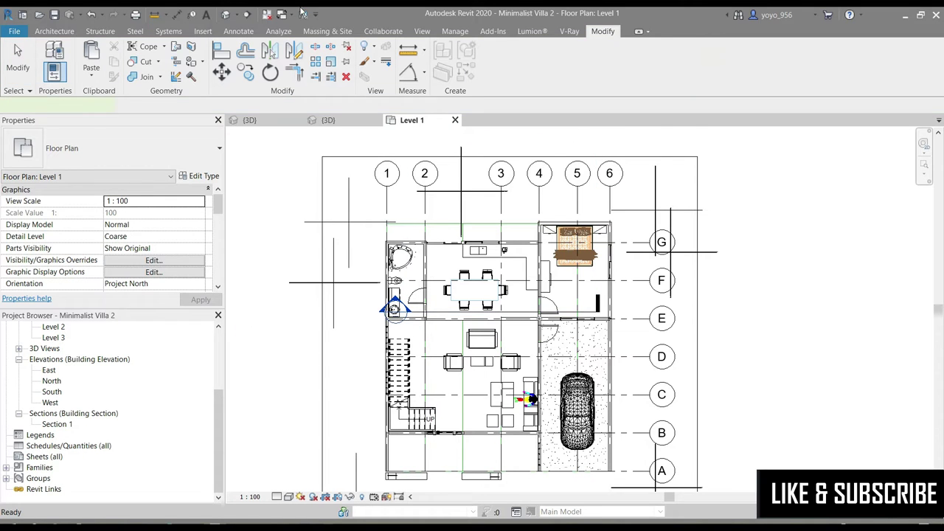
Step: Draw Section 2 below Section 1, then select it and delete it
{"action": "left_click", "coordinate": [247, 14]}
{"action": "left_click", "coordinate": [361, 333]}
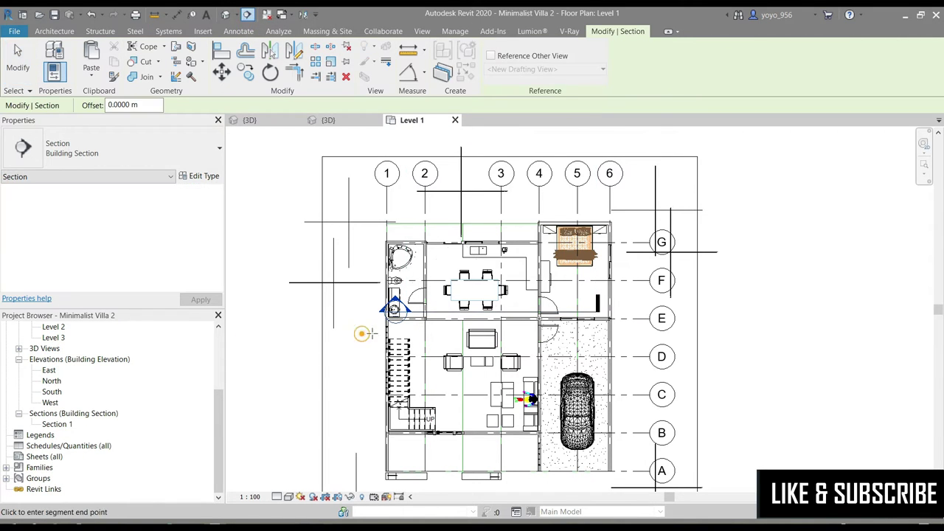
{"action": "left_click", "coordinate": [689, 333]}
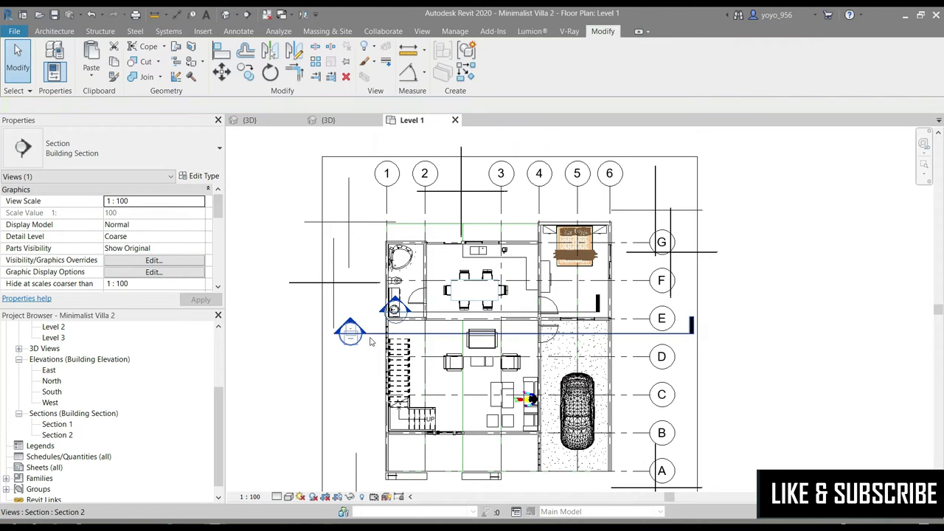
{"action": "key", "text": "Escape"}
{"action": "left_click", "coordinate": [317, 369]}
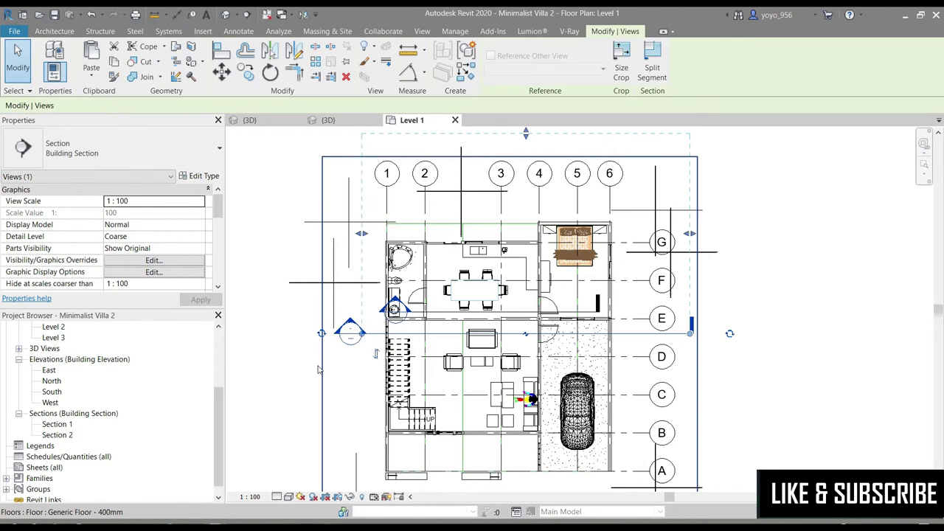
{"action": "key", "text": "Delete"}
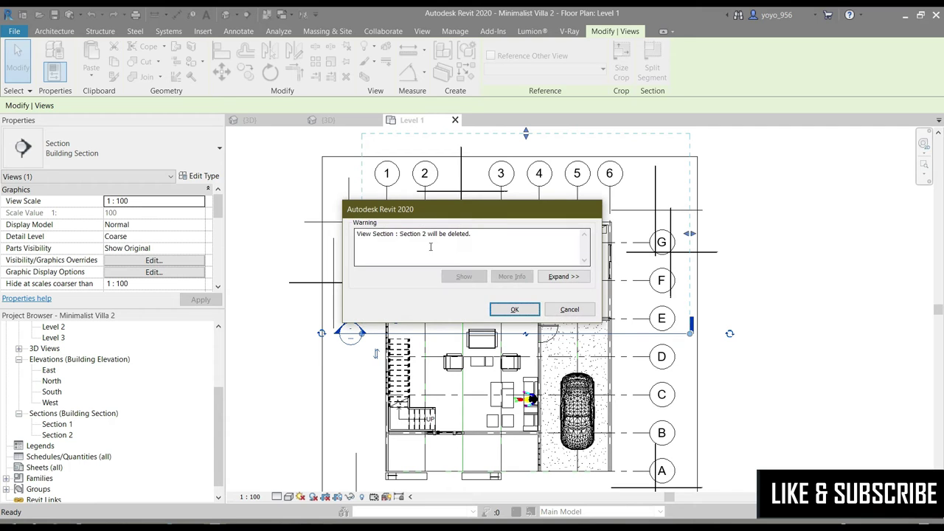
Step: Confirm deleting Section 2 and zoom the plan to check only Section 1 remains
{"action": "left_click", "coordinate": [514, 310]}
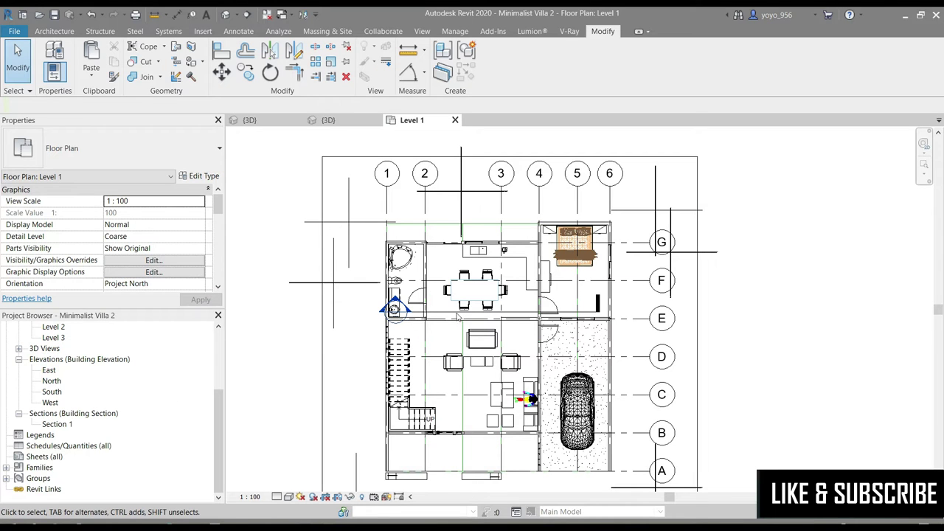
{"action": "scroll", "coordinate": [570, 308], "scroll_direction": "down", "scroll_amount": 1}
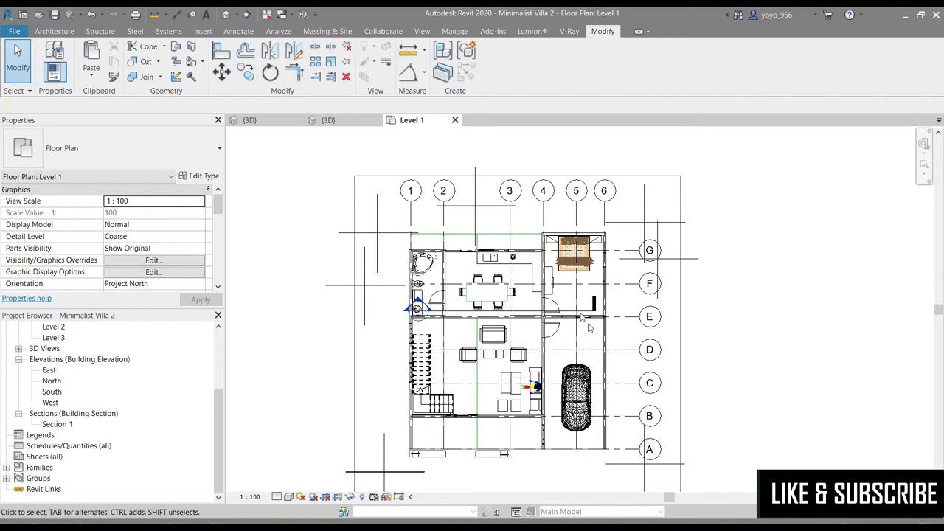
{"action": "scroll", "coordinate": [521, 441], "scroll_direction": "up", "scroll_amount": 1}
{"action": "scroll", "coordinate": [413, 428], "scroll_direction": "up", "scroll_amount": 1}
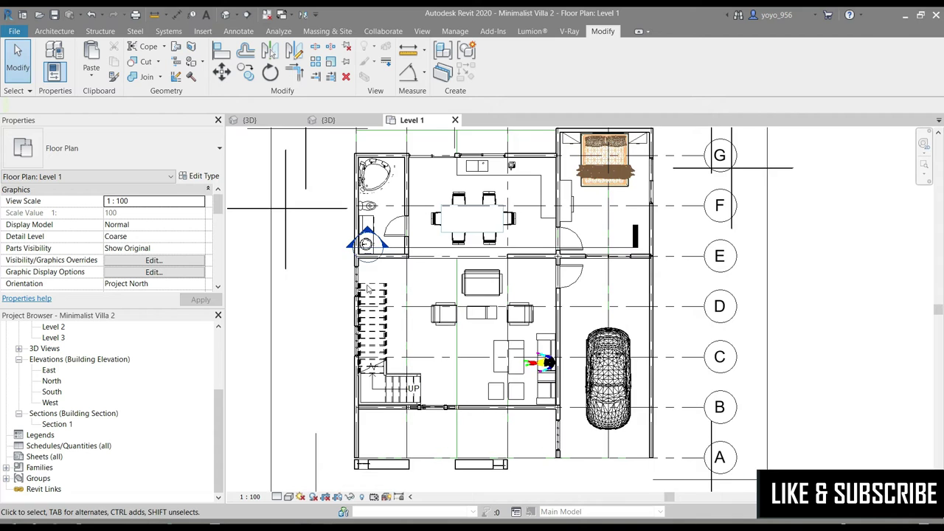
{"action": "scroll", "coordinate": [354, 258], "scroll_direction": "down", "scroll_amount": 1}
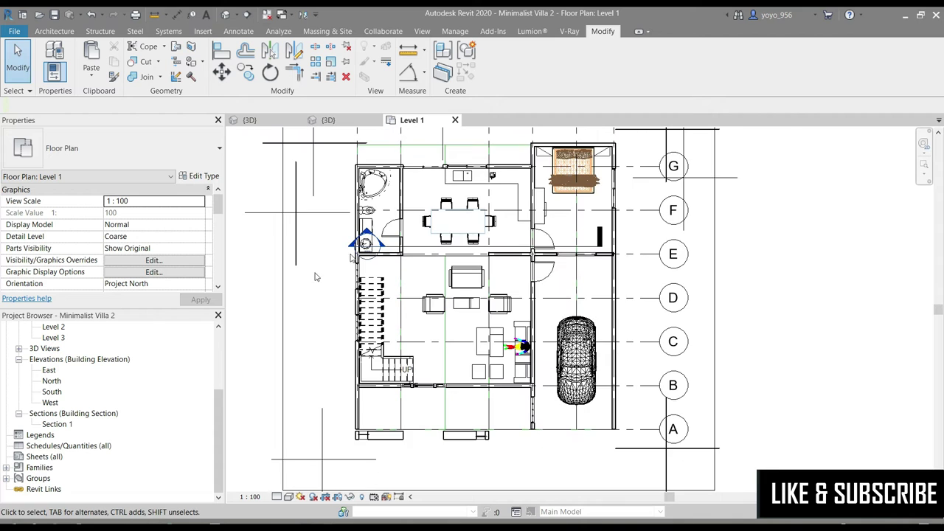
Step: Open the Section 1 building section view from the Project Browser
{"action": "double_click", "coordinate": [50, 426]}
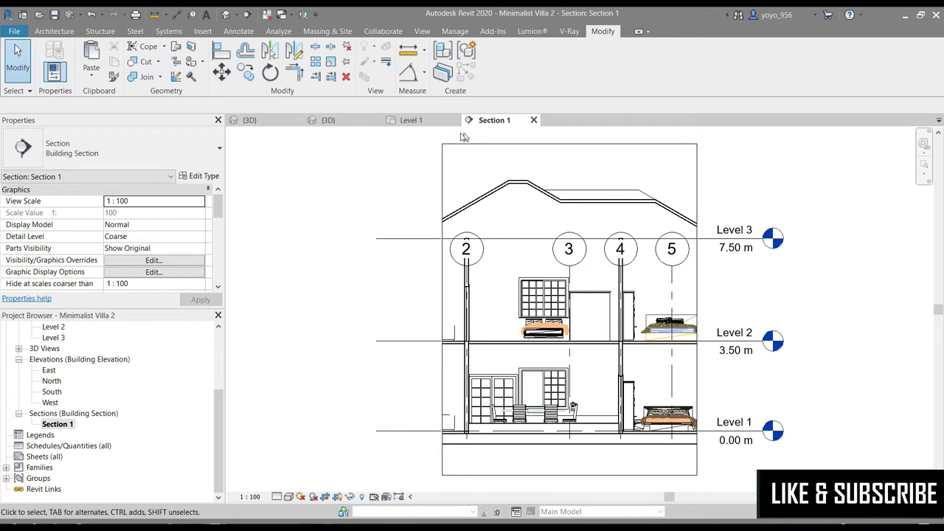
Step: Redraw Section 1 below grid E from the west wall past the garage, and open its view
{"action": "left_click", "coordinate": [410, 120]}
{"action": "scroll", "coordinate": [394, 276], "scroll_direction": "up", "scroll_amount": 1}
{"action": "scroll", "coordinate": [394, 276], "scroll_direction": "up", "scroll_amount": 1}
{"action": "scroll", "coordinate": [394, 277], "scroll_direction": "up", "scroll_amount": 1}
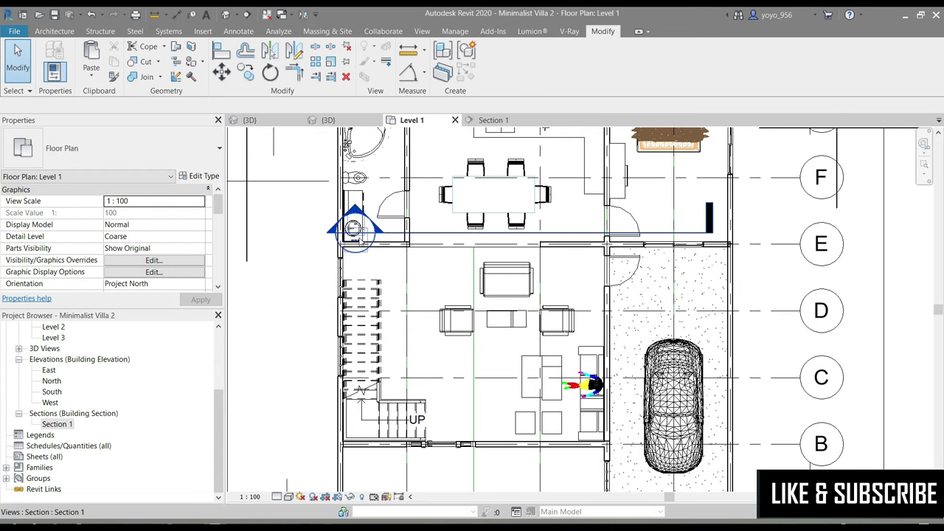
{"action": "double_click", "coordinate": [336, 231]}
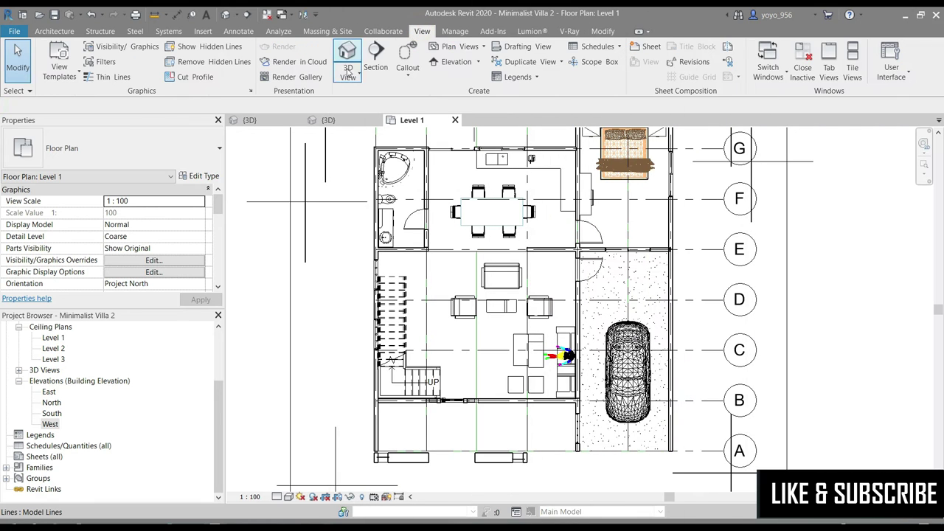
{"action": "left_click", "coordinate": [375, 56]}
{"action": "scroll", "coordinate": [415, 240], "scroll_direction": "up", "scroll_amount": 1}
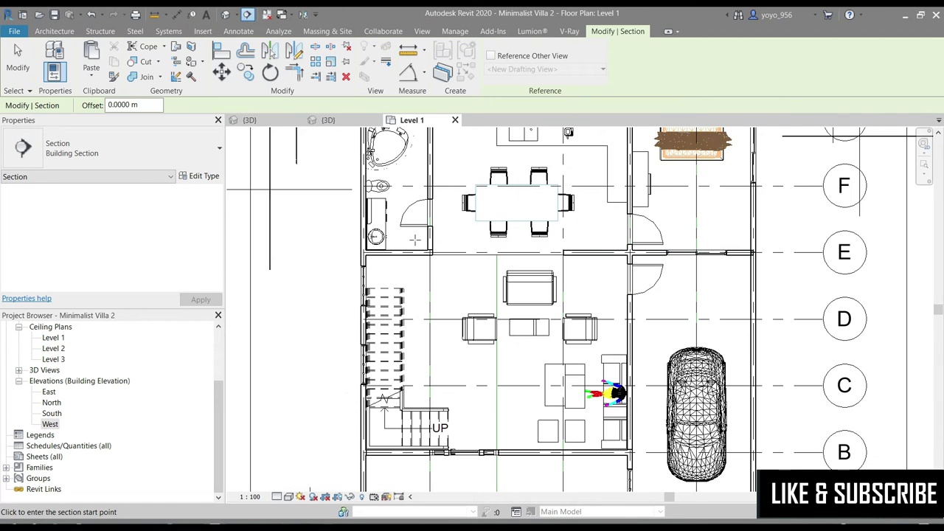
{"action": "left_click", "coordinate": [395, 275]}
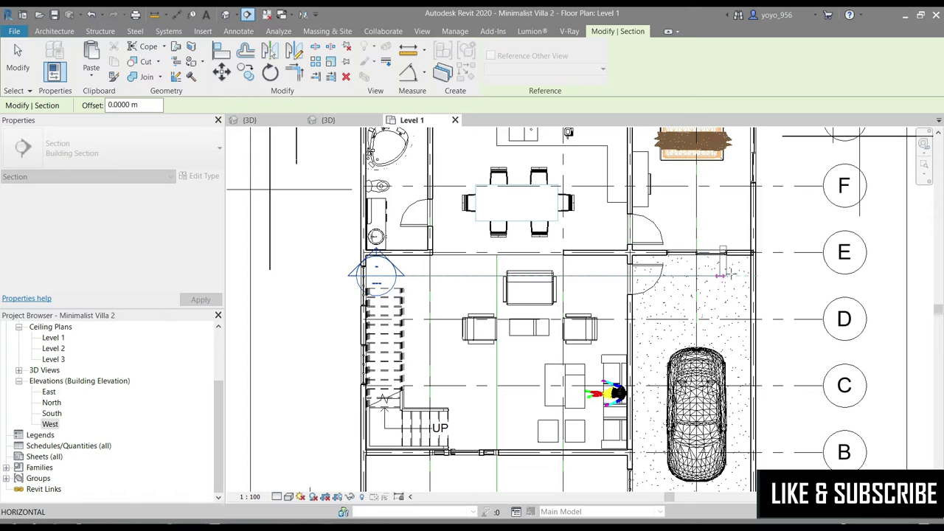
{"action": "left_click", "coordinate": [734, 275]}
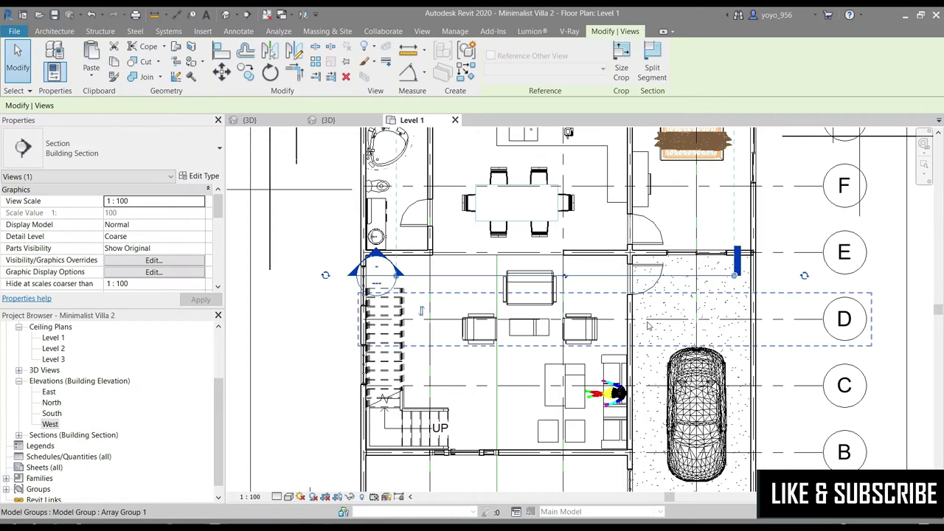
{"action": "key", "text": "Escape"}
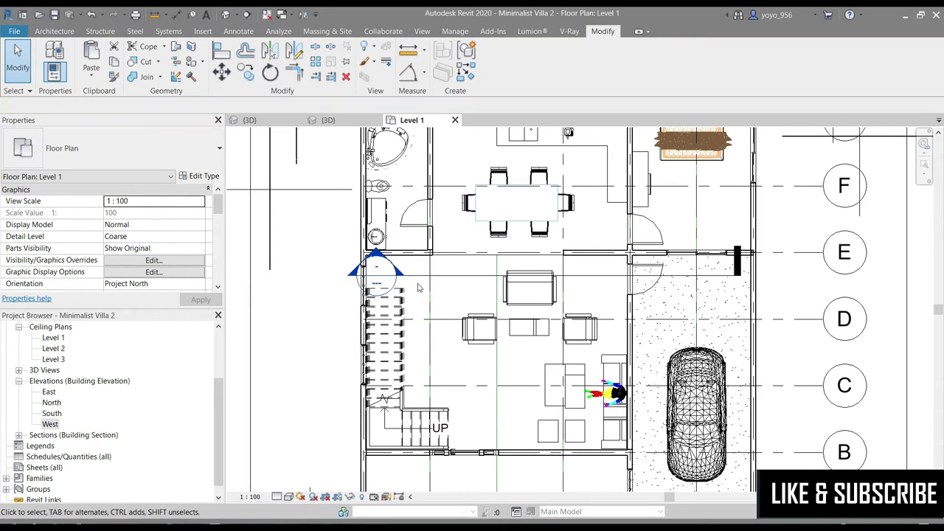
{"action": "double_click", "coordinate": [400, 277]}
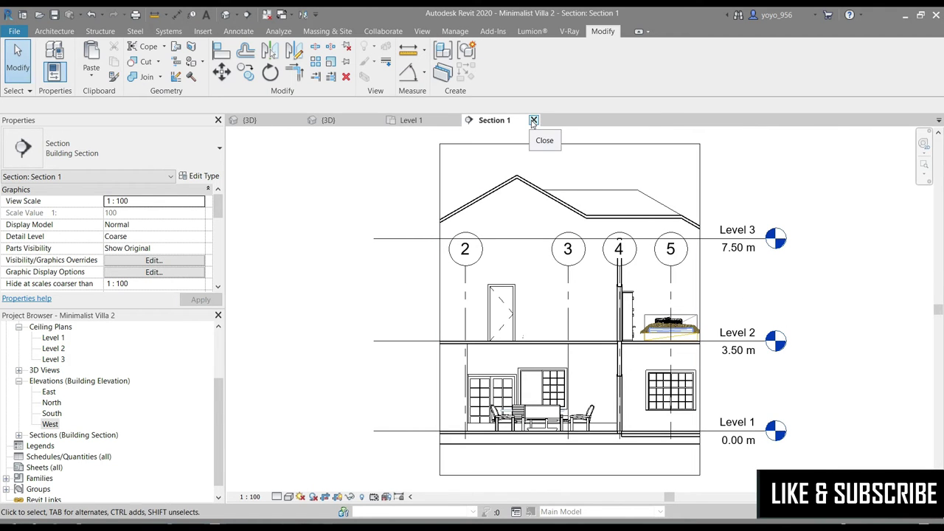
Step: Reopen the Section 1 view, then extend the section line's left end beyond the house
{"action": "left_click", "coordinate": [533, 120]}
{"action": "left_click", "coordinate": [19, 435]}
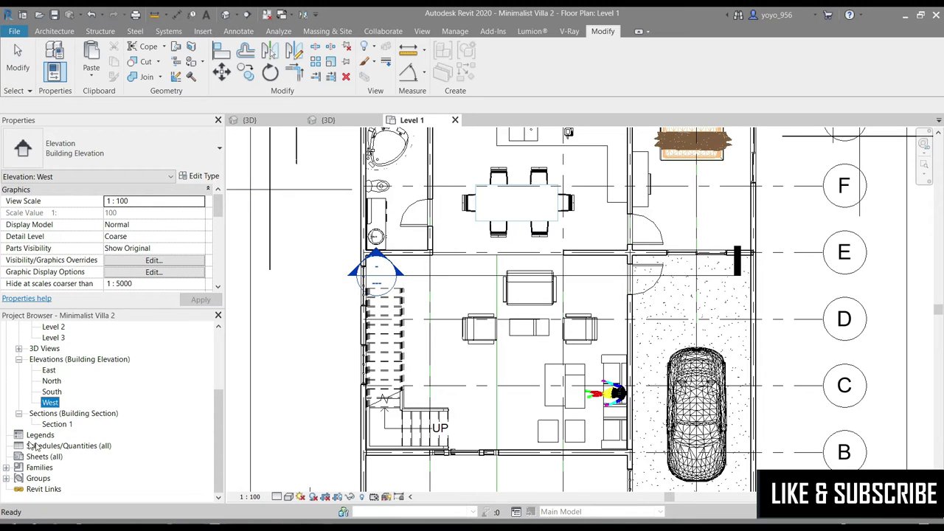
{"action": "double_click", "coordinate": [57, 424]}
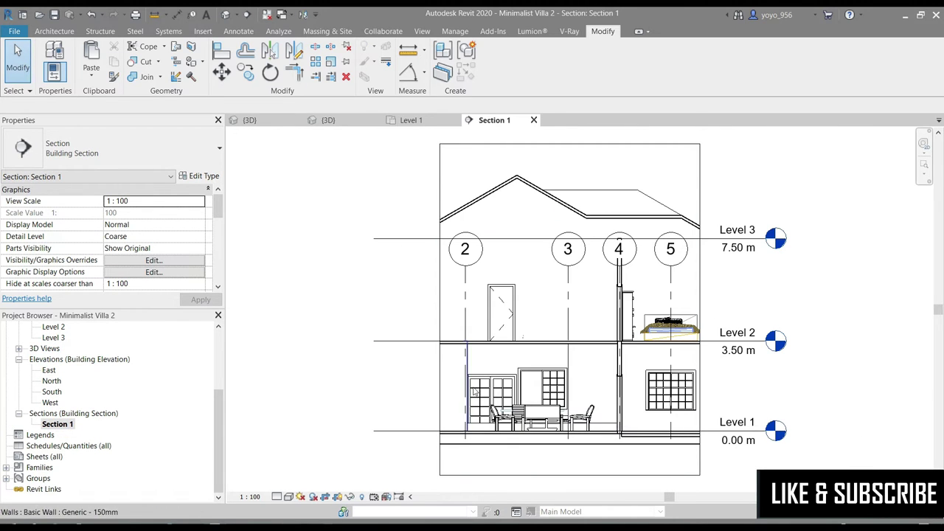
{"action": "left_click", "coordinate": [410, 120]}
{"action": "left_click", "coordinate": [370, 276]}
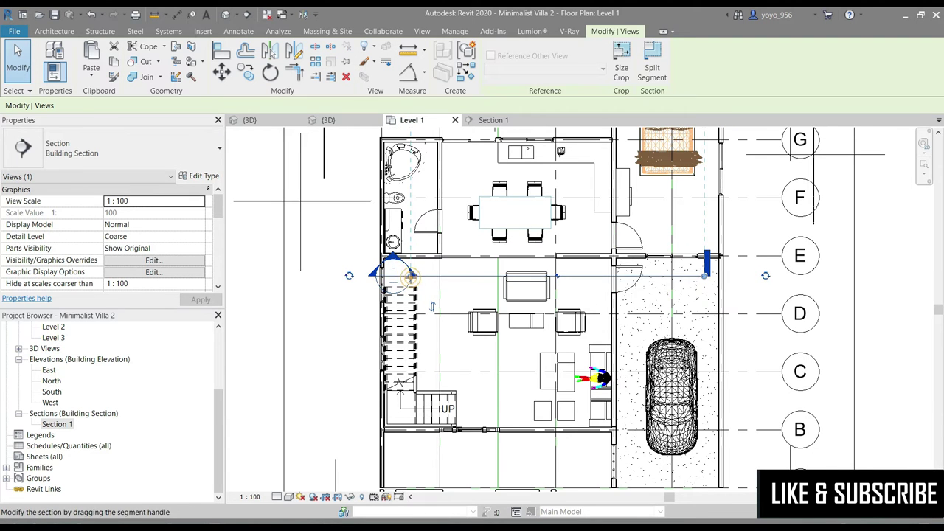
{"action": "left_click", "coordinate": [411, 276]}
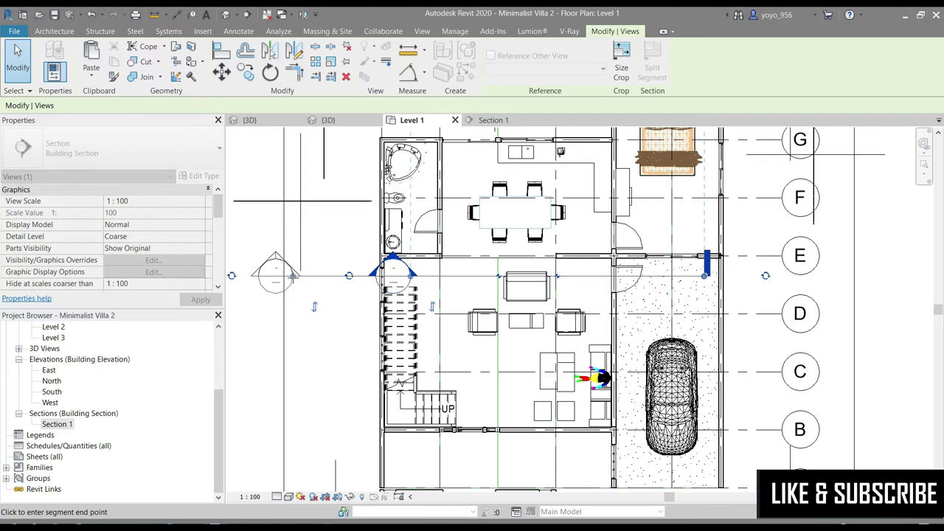
{"action": "left_click", "coordinate": [293, 276]}
{"action": "left_click", "coordinate": [337, 346]}
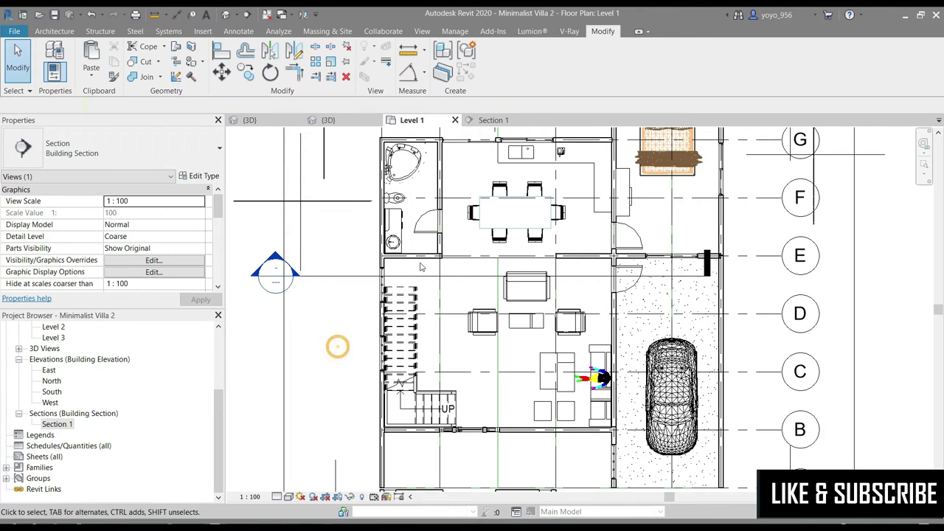
Step: Check Section 1, then extend the section line's right end past the garage
{"action": "left_click", "coordinate": [493, 120]}
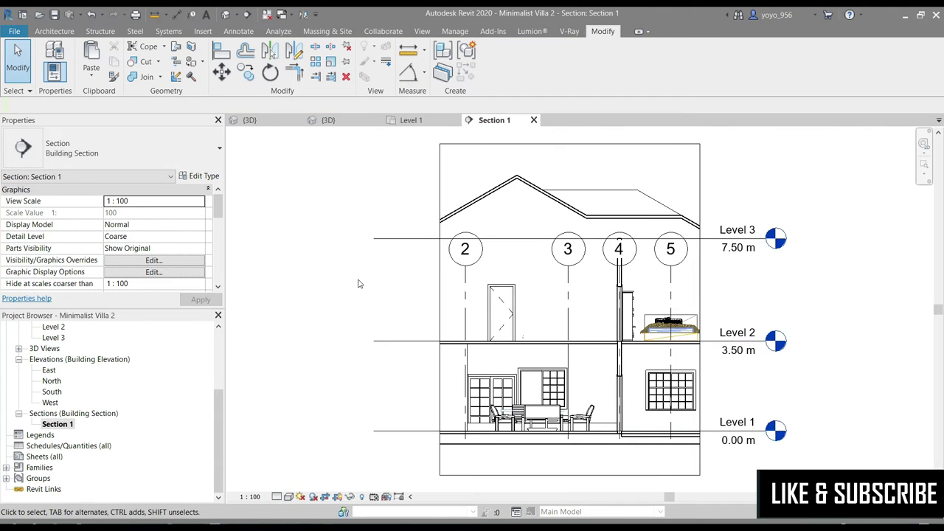
{"action": "scroll", "coordinate": [358, 283], "scroll_direction": "down", "scroll_amount": 1}
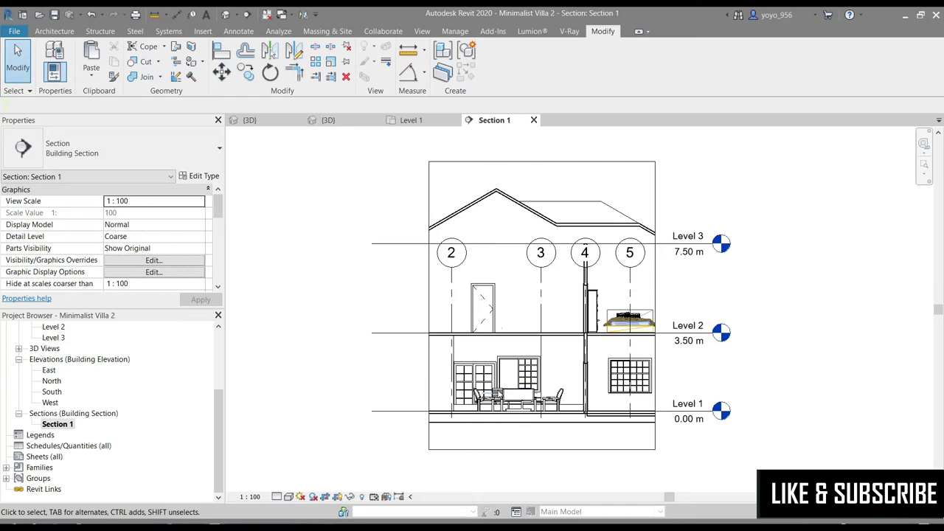
{"action": "left_click", "coordinate": [409, 119]}
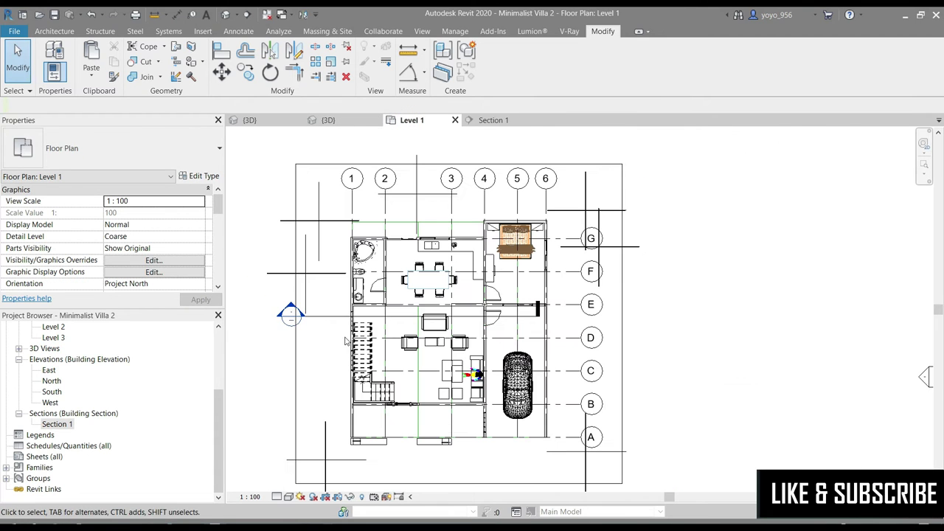
{"action": "left_click", "coordinate": [332, 316]}
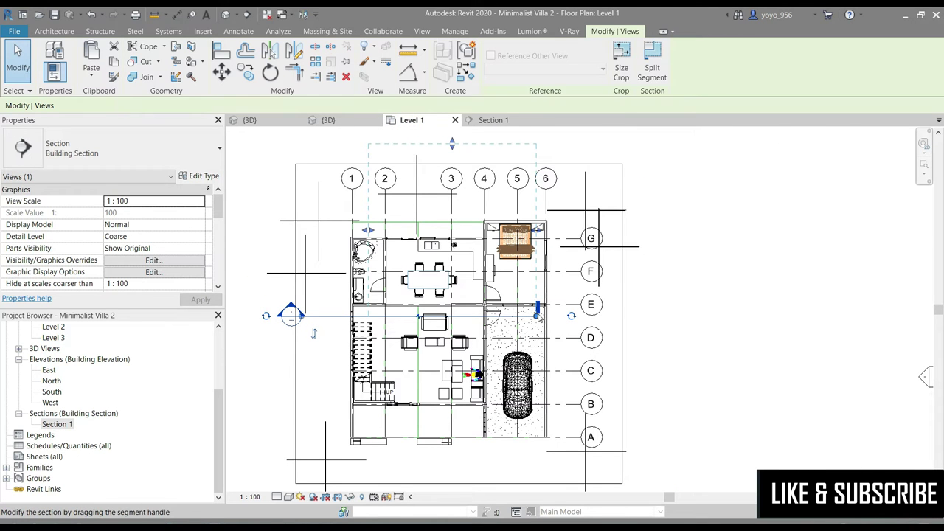
{"action": "left_click_drag", "start_coordinate": [536, 316], "coordinate": [572, 315]}
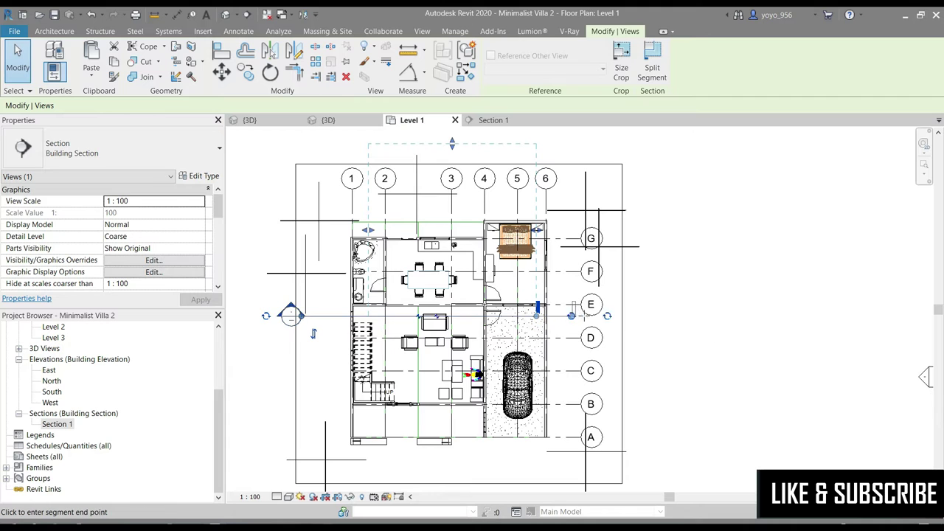
{"action": "left_click", "coordinate": [616, 316]}
{"action": "key", "text": "Escape"}
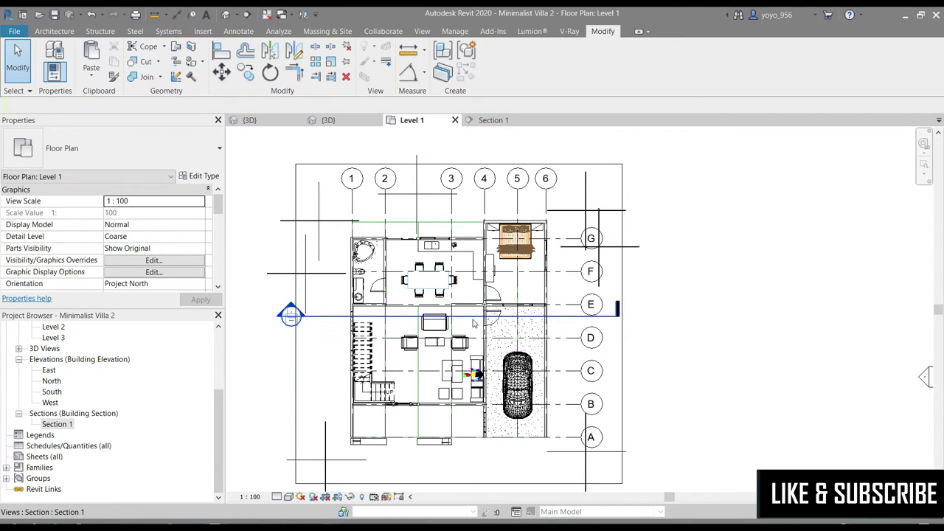
{"action": "left_click", "coordinate": [469, 319]}
{"action": "key", "text": "Escape"}
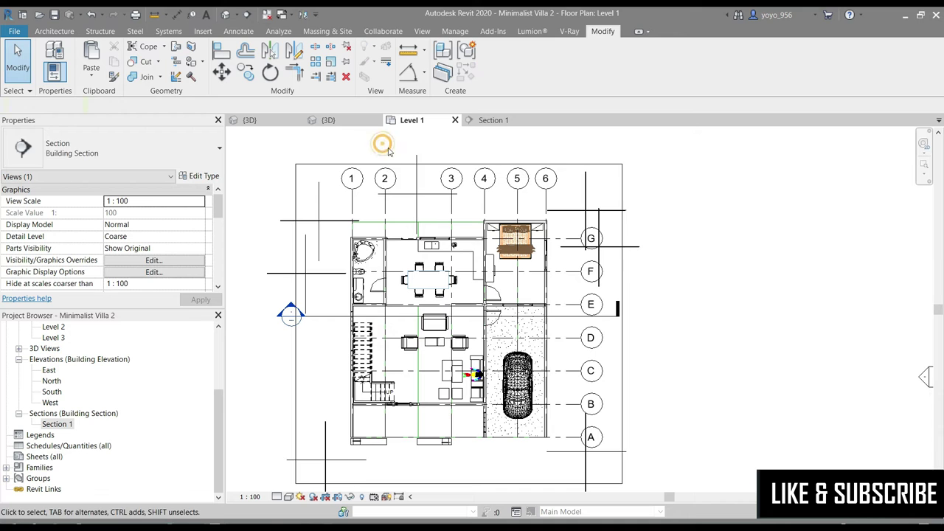
Step: Widen the section's view extent left and right past grid 6 on the Level 1 plan
{"action": "left_click", "coordinate": [317, 317]}
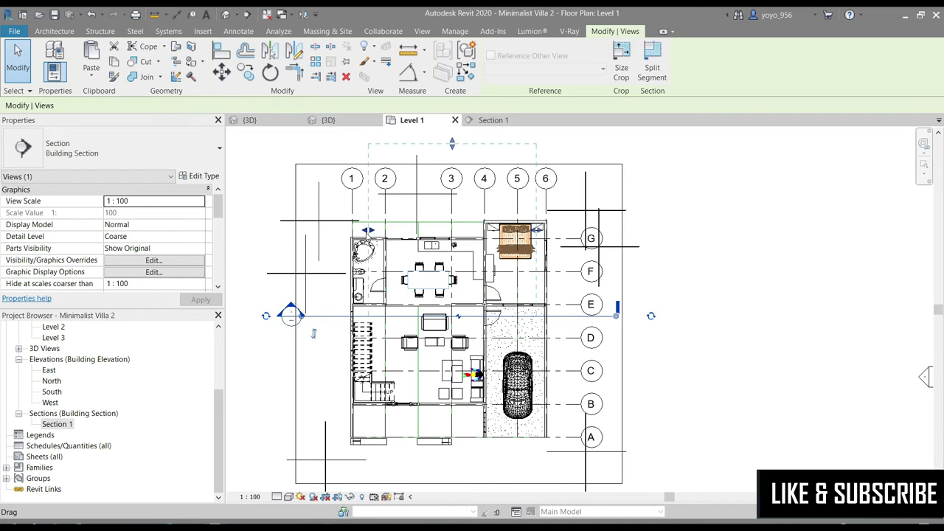
{"action": "left_click", "coordinate": [486, 124]}
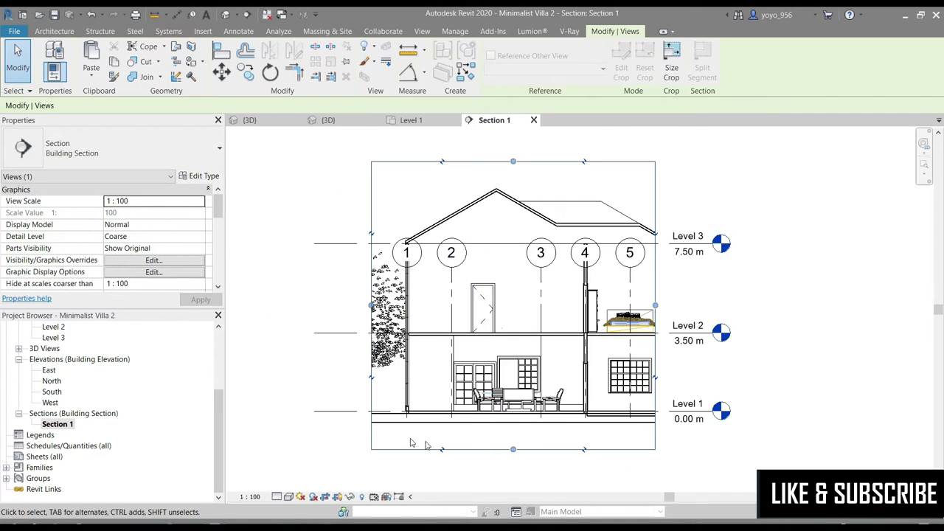
{"action": "left_click", "coordinate": [442, 445]}
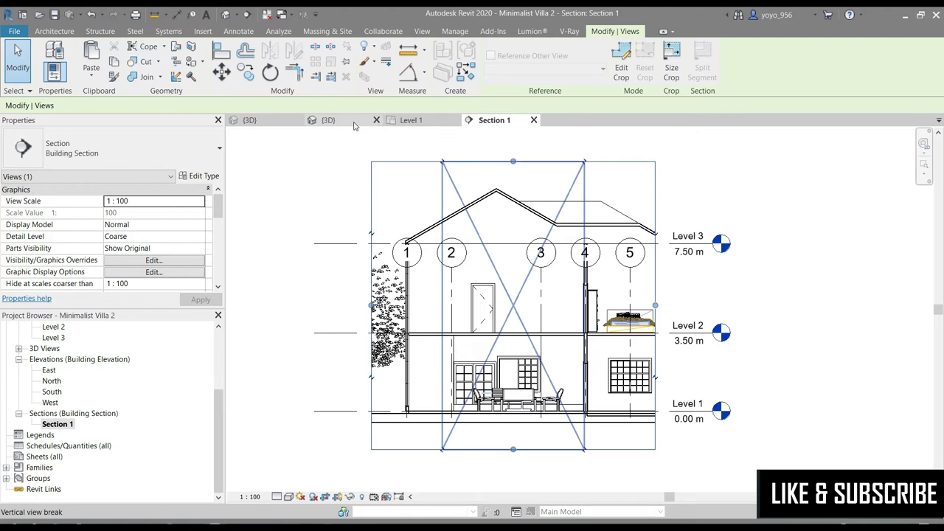
{"action": "left_click", "coordinate": [410, 121]}
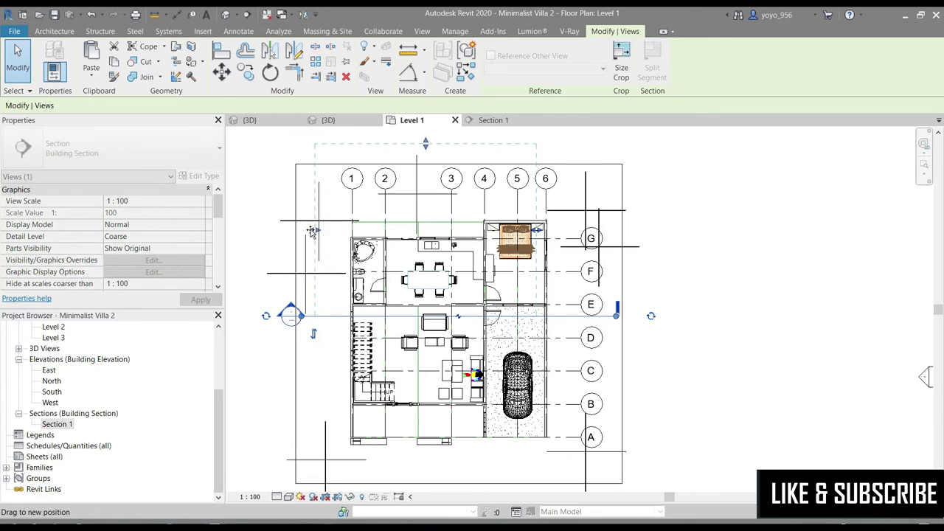
{"action": "left_click_drag", "start_coordinate": [313, 231], "coordinate": [306, 230]}
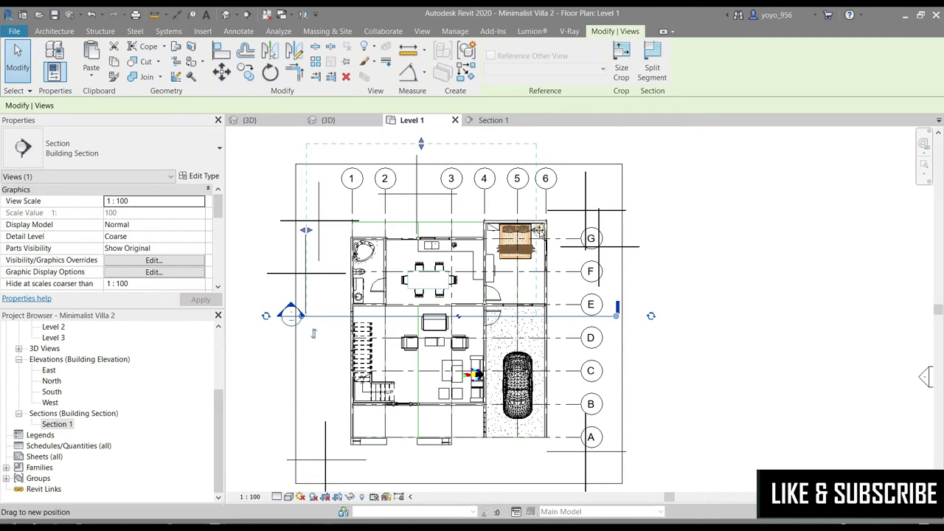
{"action": "left_click_drag", "start_coordinate": [540, 231], "coordinate": [603, 235]}
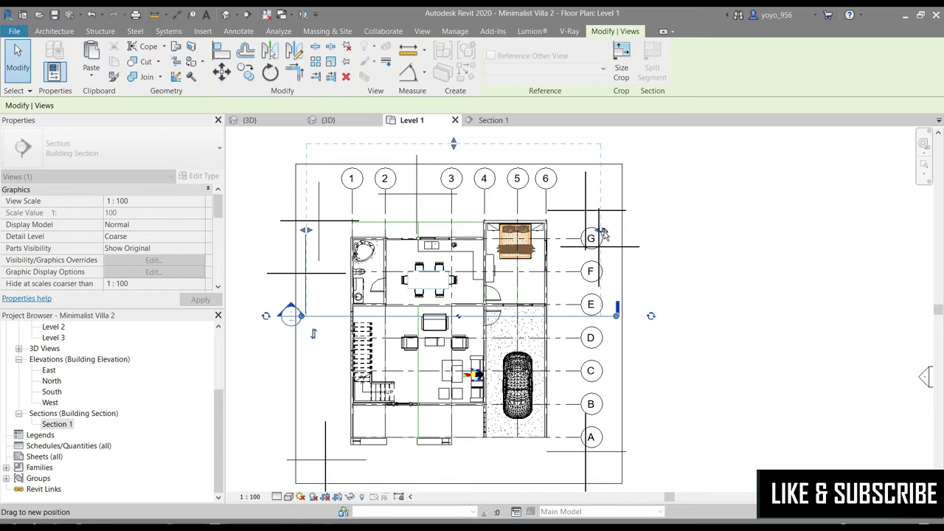
Step: Review the widened Section 1 view spanning grids 1–6 and select the grid-4 wall
{"action": "left_click", "coordinate": [494, 120]}
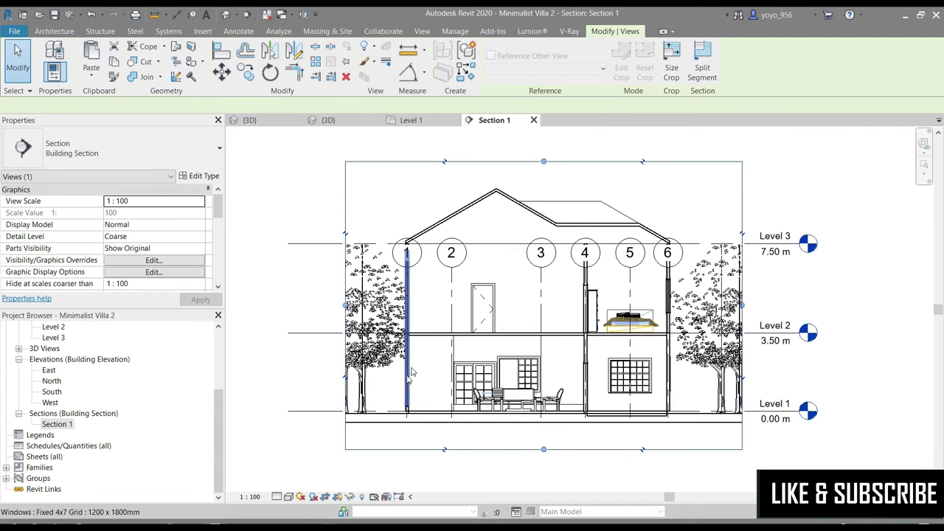
{"action": "scroll", "coordinate": [317, 354], "scroll_direction": "down", "scroll_amount": 2}
{"action": "scroll", "coordinate": [295, 346], "scroll_direction": "up", "scroll_amount": 2}
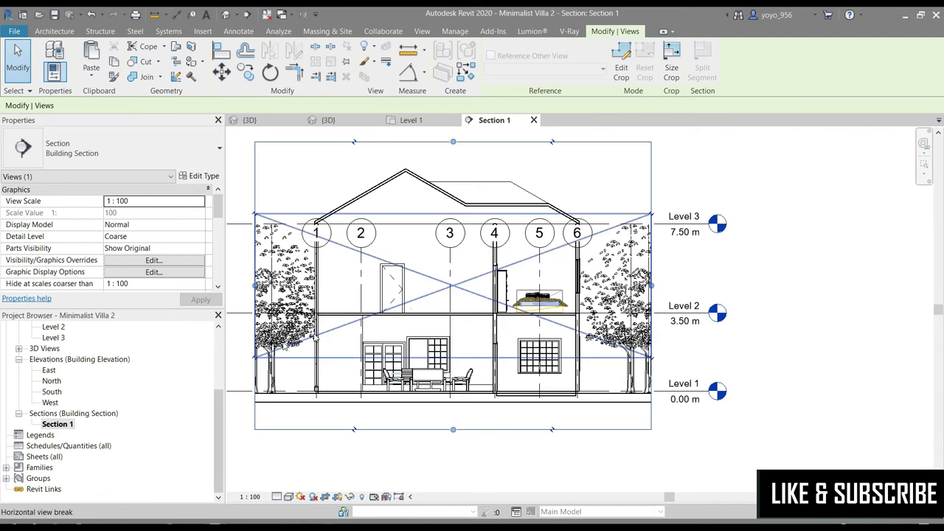
{"action": "scroll", "coordinate": [575, 354], "scroll_direction": "up", "scroll_amount": 1}
{"action": "scroll", "coordinate": [442, 369], "scroll_direction": "up", "scroll_amount": 1}
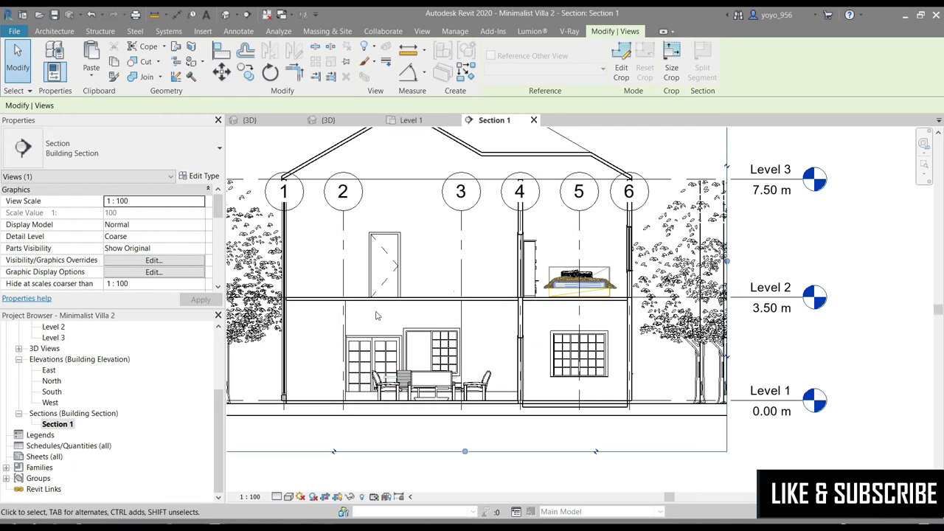
{"action": "scroll", "coordinate": [674, 266], "scroll_direction": "down", "scroll_amount": 1}
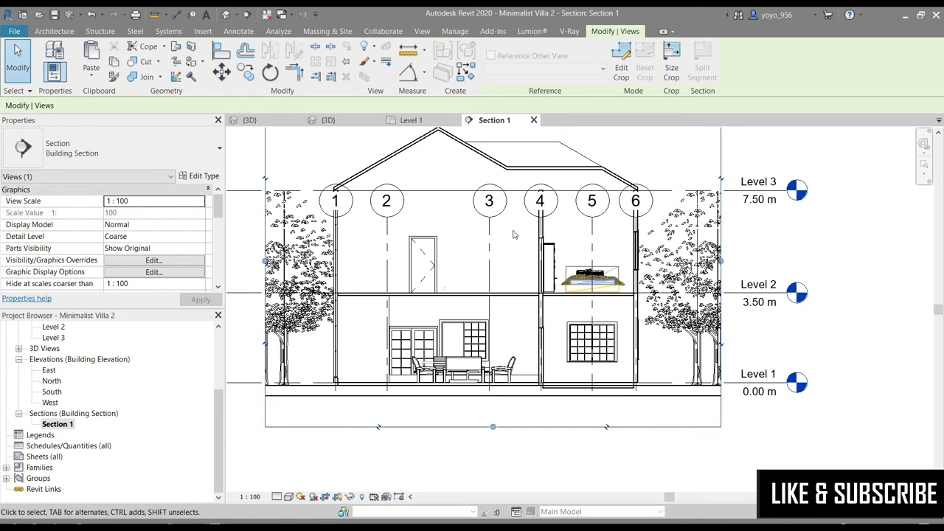
{"action": "scroll", "coordinate": [542, 228], "scroll_direction": "up", "scroll_amount": 1}
{"action": "left_click", "coordinate": [542, 229]}
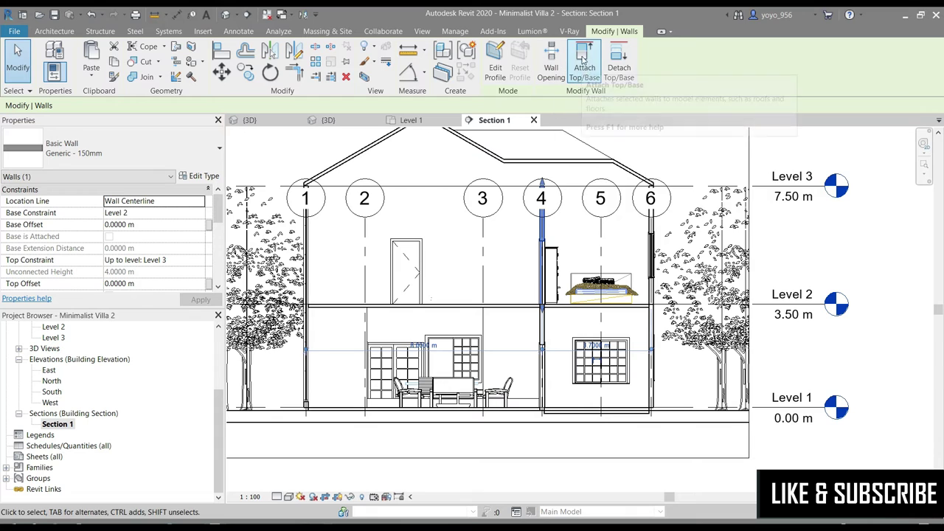
Step: Attach the grid-4 wall's top to the roof, deleting the instances that couldn't be made
{"action": "left_click", "coordinate": [533, 156]}
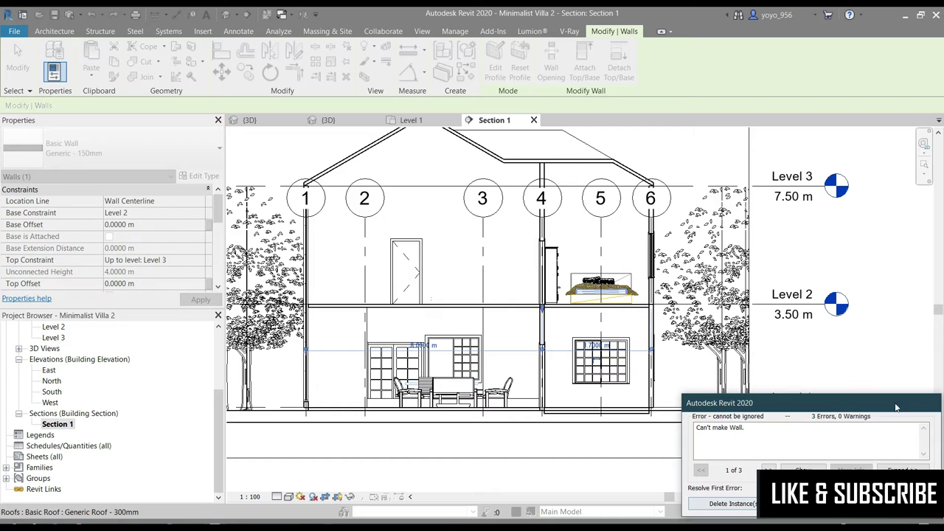
{"action": "left_click_drag", "start_coordinate": [859, 407], "coordinate": [828, 304]}
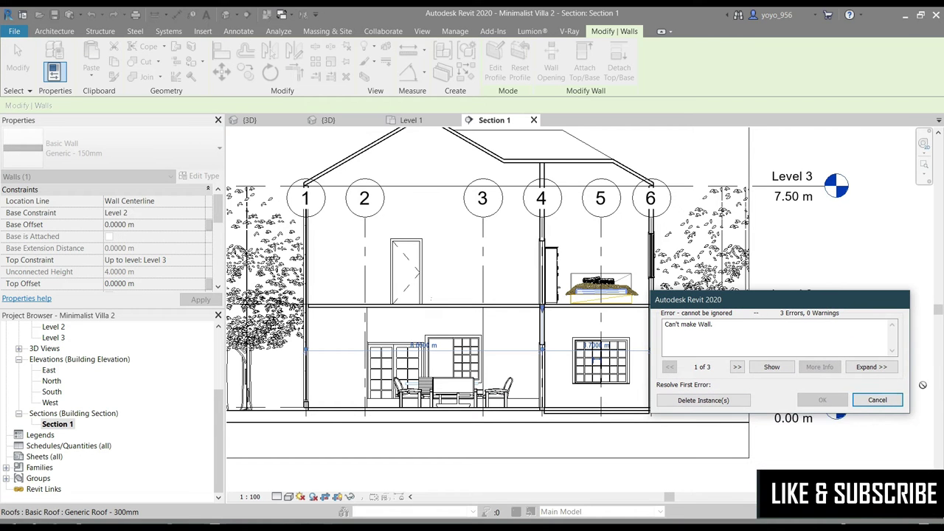
{"action": "left_click", "coordinate": [717, 403]}
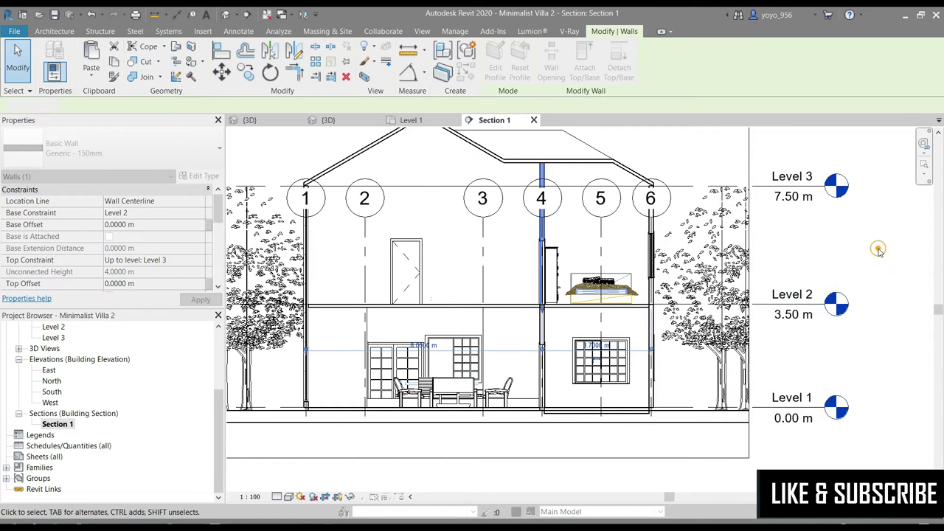
{"action": "scroll", "coordinate": [874, 244], "scroll_direction": "down", "scroll_amount": 2}
{"action": "scroll", "coordinate": [624, 270], "scroll_direction": "up", "scroll_amount": 1}
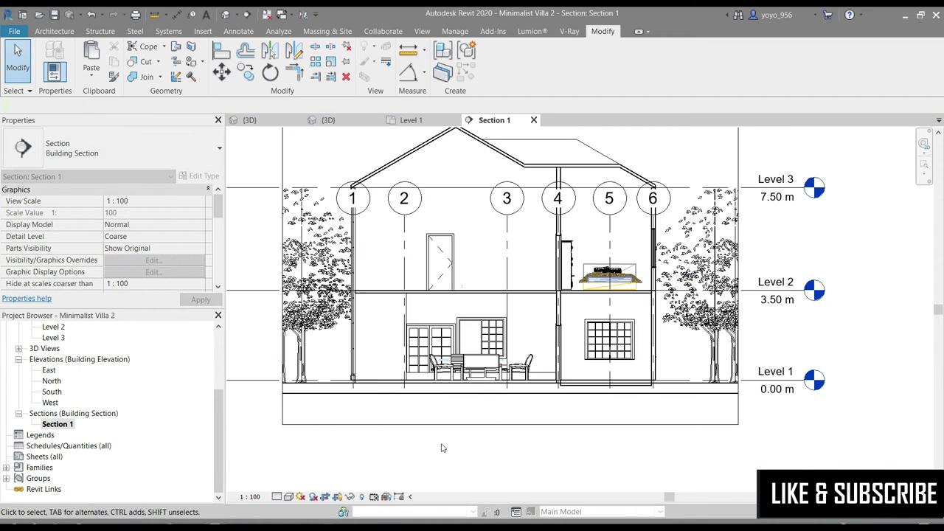
Step: Preview Section 1 in Consistent Colors, then return it to Hidden Line
{"action": "left_click", "coordinate": [288, 497]}
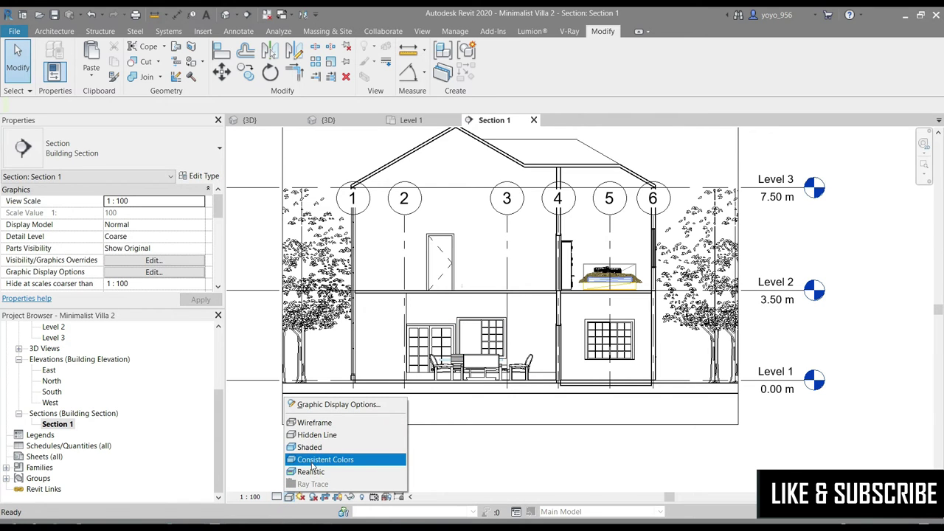
{"action": "left_click", "coordinate": [313, 458]}
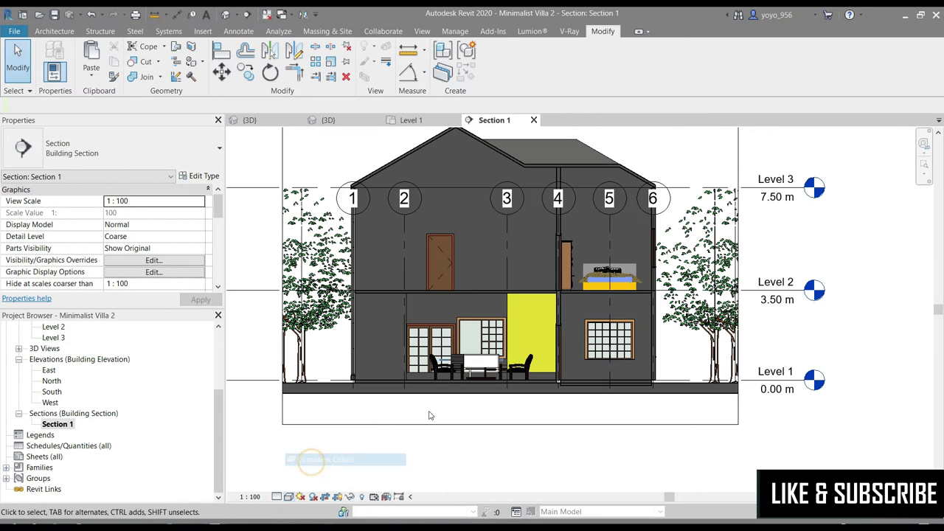
{"action": "left_click", "coordinate": [288, 497]}
{"action": "left_click", "coordinate": [309, 436]}
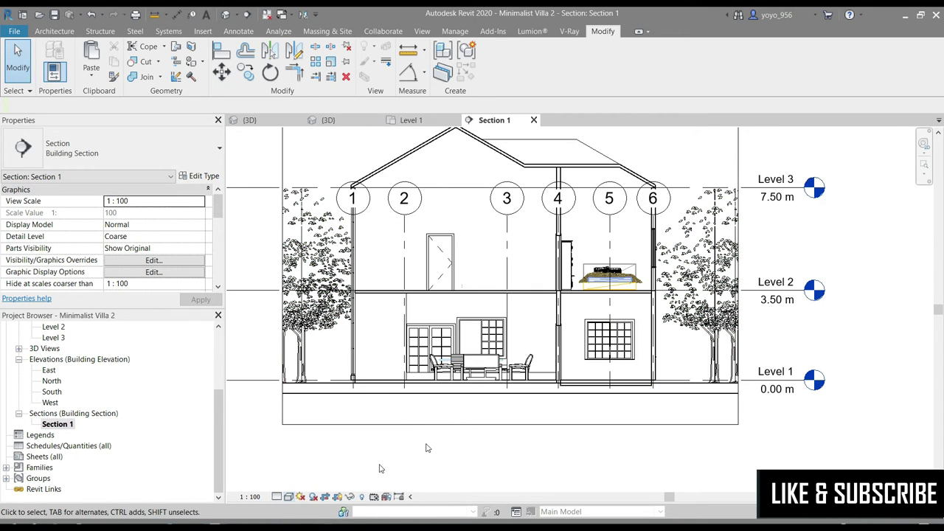
Step: Set Section 1 to Fine detail level and recentre the drawing in the view
{"action": "left_click", "coordinate": [278, 497]}
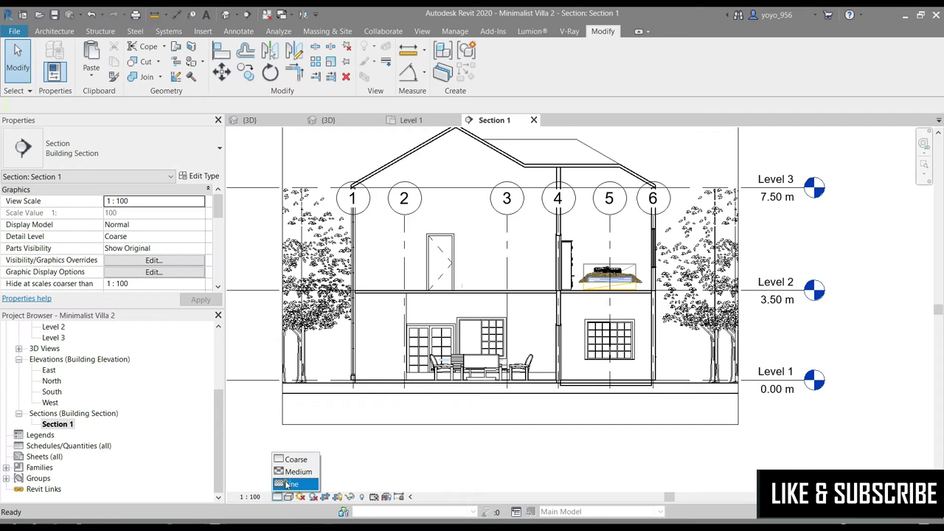
{"action": "left_click", "coordinate": [287, 484]}
{"action": "scroll", "coordinate": [582, 395], "scroll_direction": "up", "scroll_amount": 2}
{"action": "scroll", "coordinate": [590, 383], "scroll_direction": "up", "scroll_amount": 2}
{"action": "scroll", "coordinate": [604, 365], "scroll_direction": "up", "scroll_amount": 1}
{"action": "scroll", "coordinate": [605, 364], "scroll_direction": "down", "scroll_amount": 3}
{"action": "scroll", "coordinate": [597, 384], "scroll_direction": "down", "scroll_amount": 2}
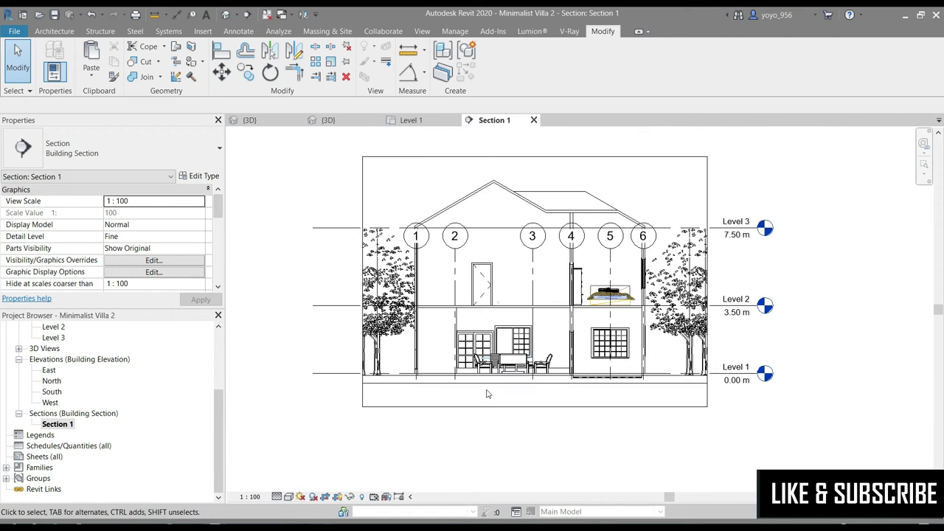
{"action": "middle_click_drag", "start_coordinate": [413, 413], "coordinate": [394, 416]}
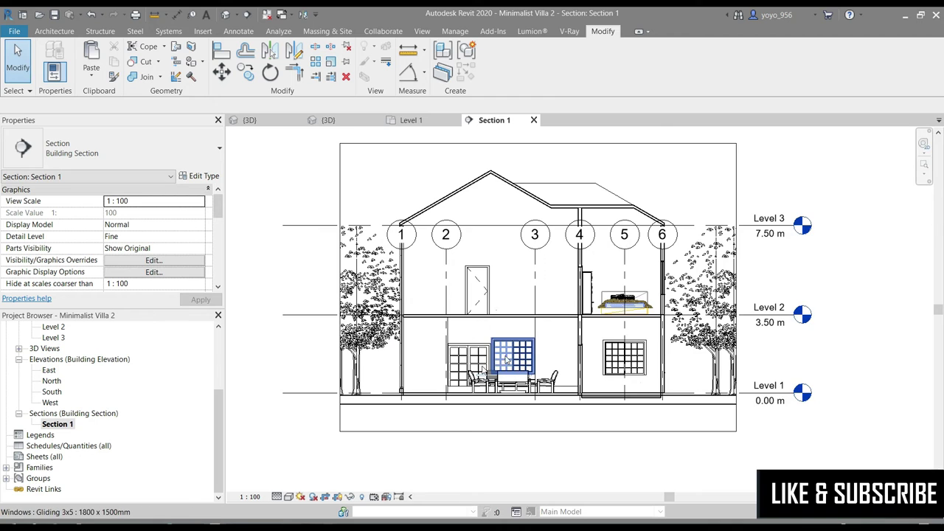
{"action": "left_click", "coordinate": [289, 497]}
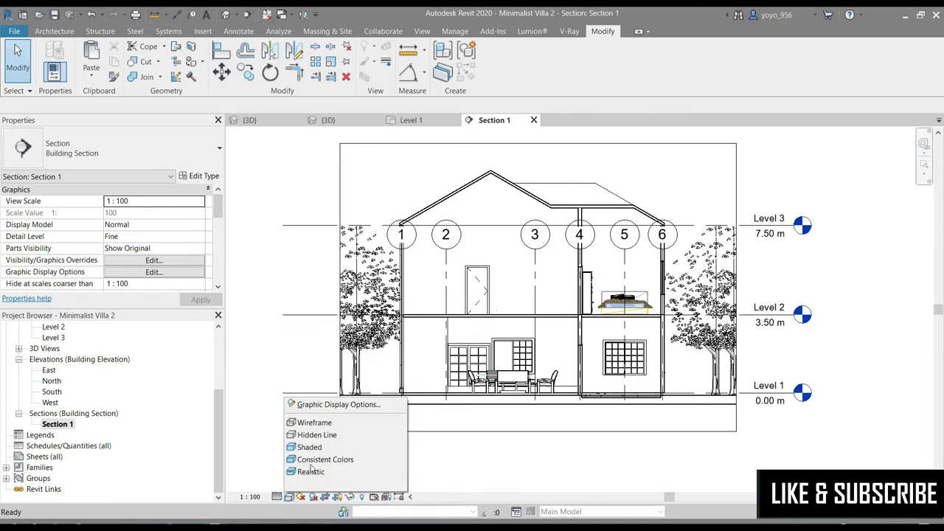
Step: In Graphic Display Options, test smooth lines and transparency, leaving silhouettes at none
{"action": "left_click", "coordinate": [327, 404]}
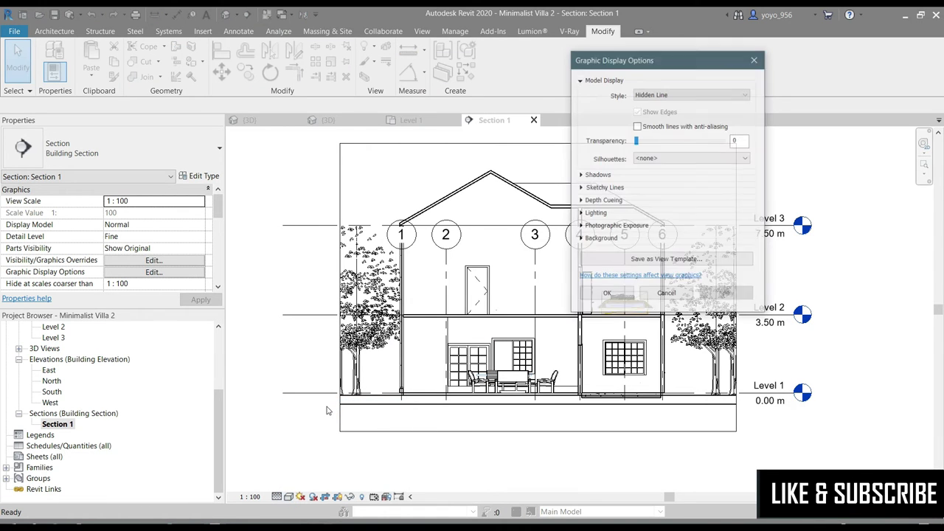
{"action": "left_click_drag", "start_coordinate": [656, 59], "coordinate": [173, 133]}
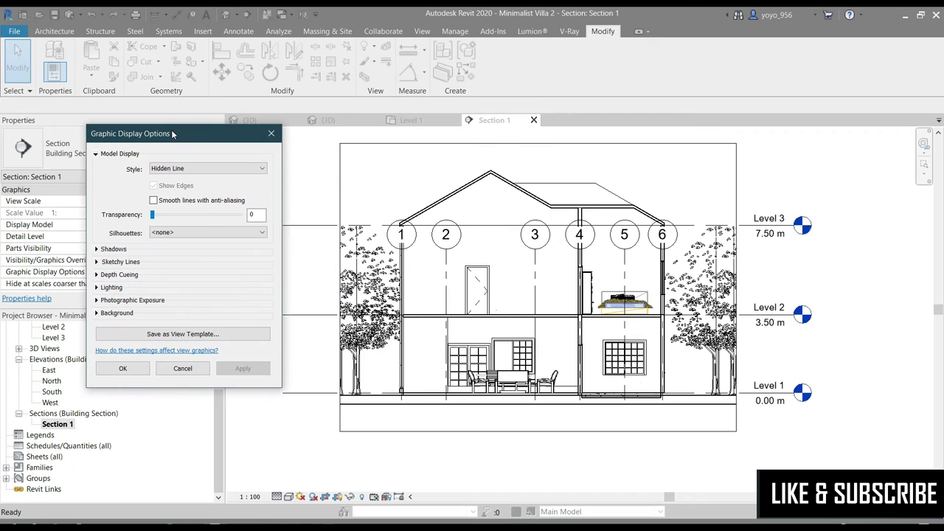
{"action": "left_click", "coordinate": [153, 201]}
{"action": "mouse_move", "coordinate": [163, 219]}
{"action": "left_mouse_down"}
{"action": "mouse_move", "coordinate": [212, 221]}
{"action": "mouse_move", "coordinate": [111, 222]}
{"action": "left_mouse_up"}
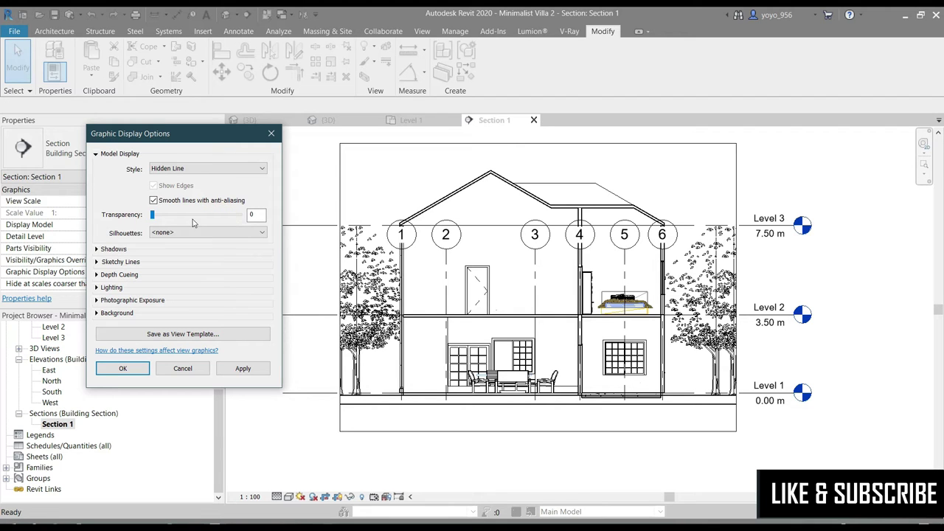
{"action": "left_click", "coordinate": [154, 201]}
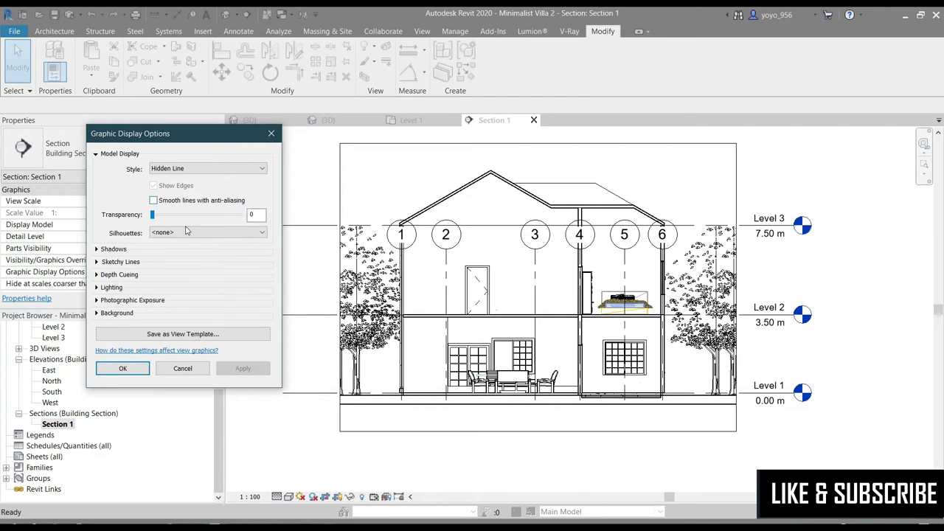
{"action": "left_click", "coordinate": [184, 233]}
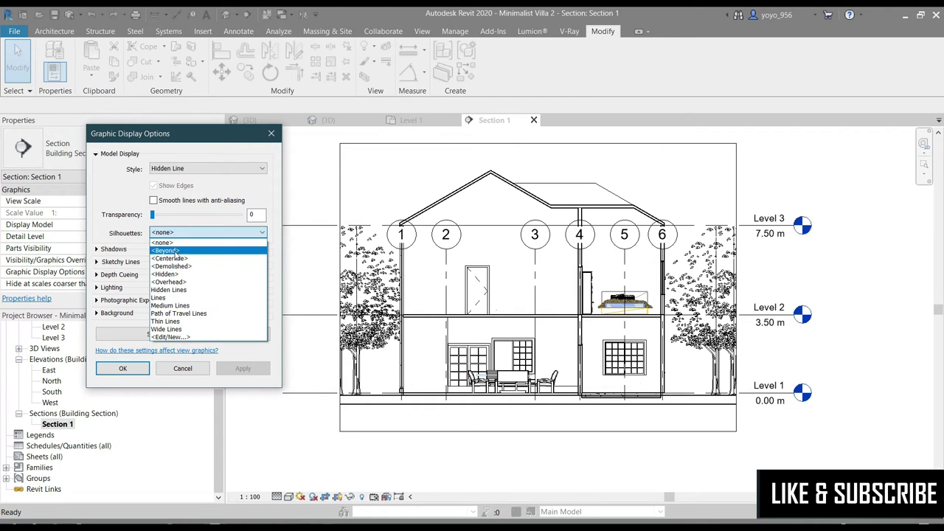
{"action": "left_click", "coordinate": [114, 189]}
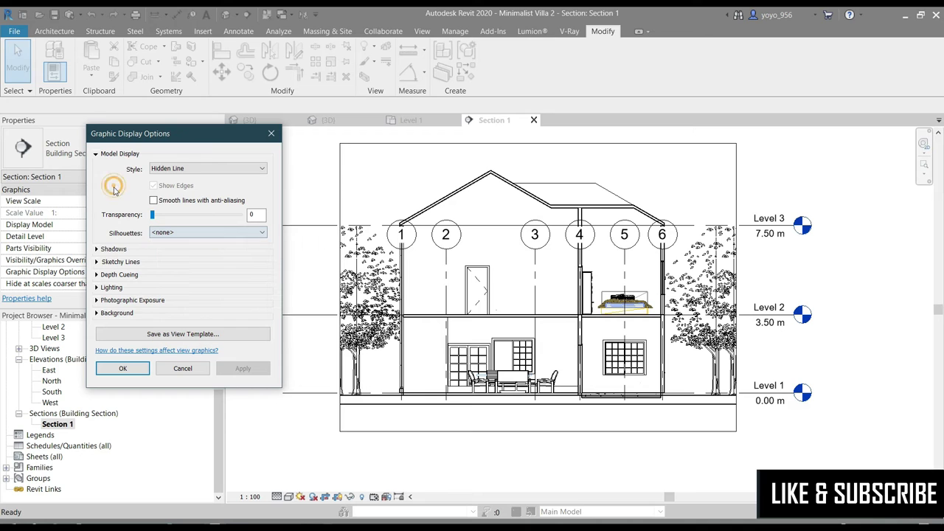
Step: Apply ambient shadows instead of cast shadows, and re-enable smooth anti-aliased lines
{"action": "left_click", "coordinate": [98, 250]}
{"action": "left_click", "coordinate": [154, 258]}
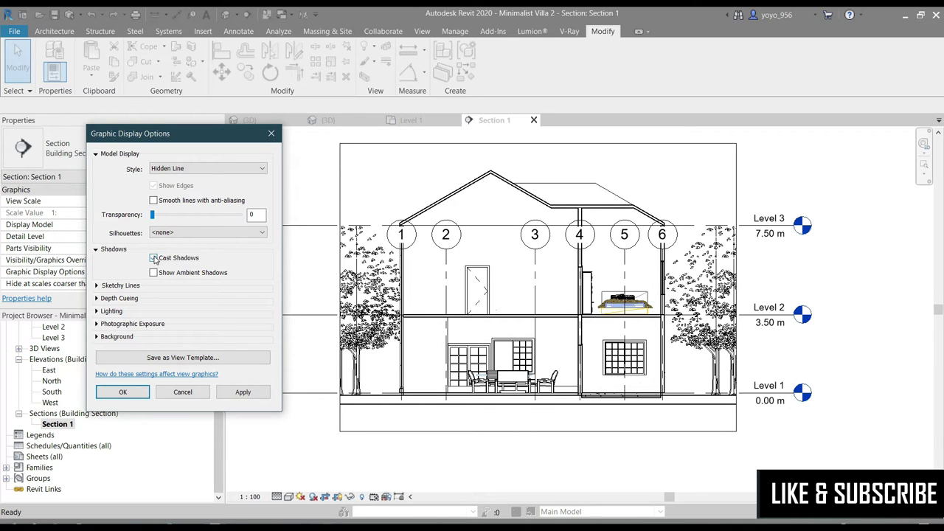
{"action": "left_click", "coordinate": [227, 393]}
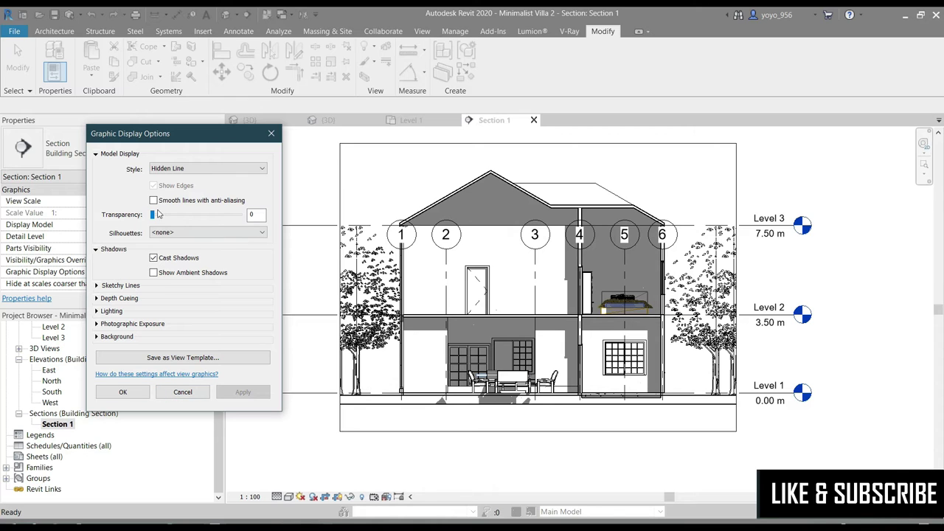
{"action": "left_click", "coordinate": [154, 258]}
{"action": "left_click", "coordinate": [153, 272]}
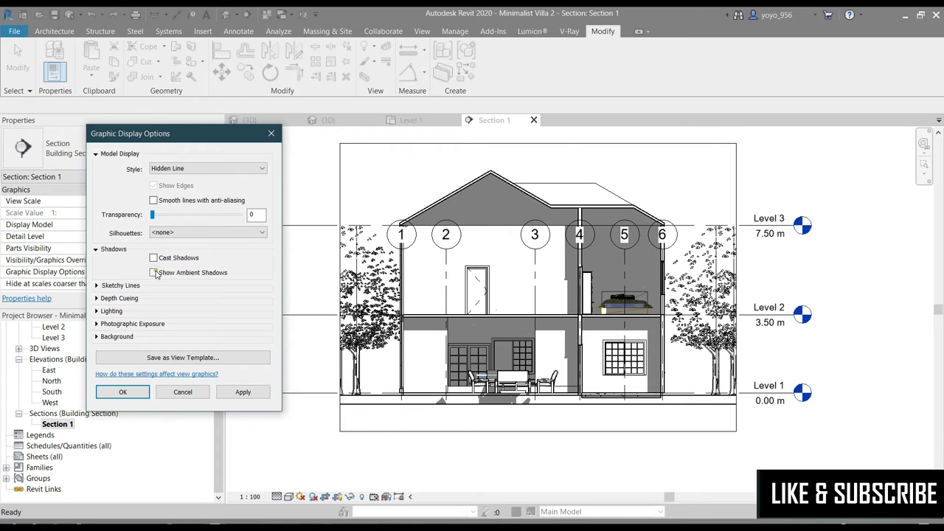
{"action": "left_click", "coordinate": [235, 393]}
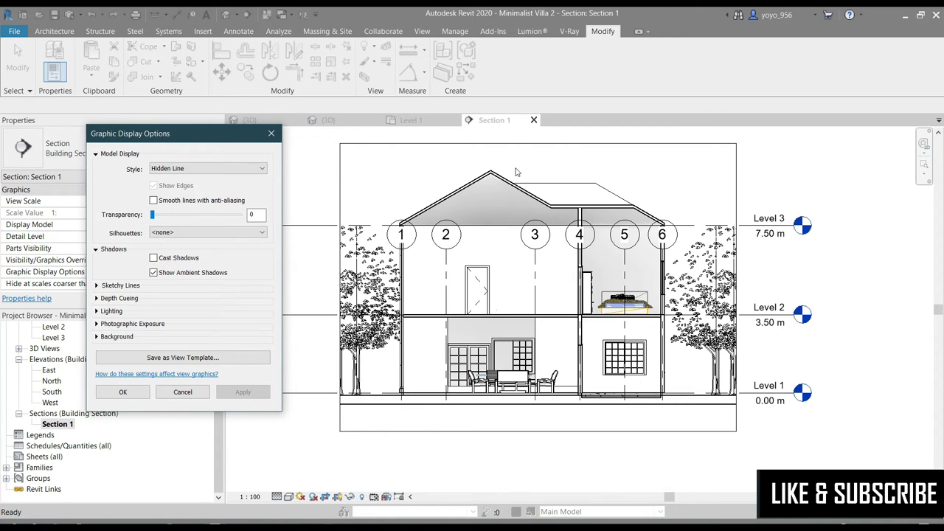
{"action": "left_click", "coordinate": [154, 200]}
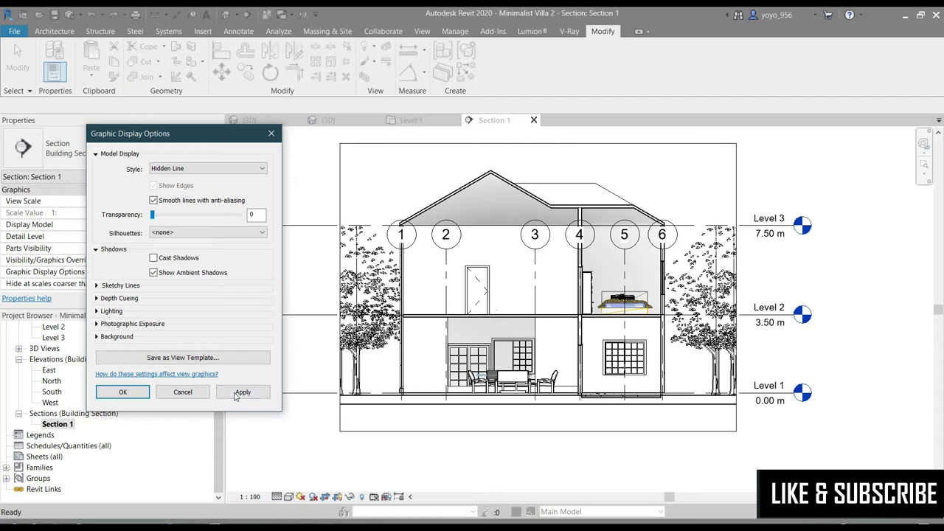
{"action": "left_click", "coordinate": [224, 393]}
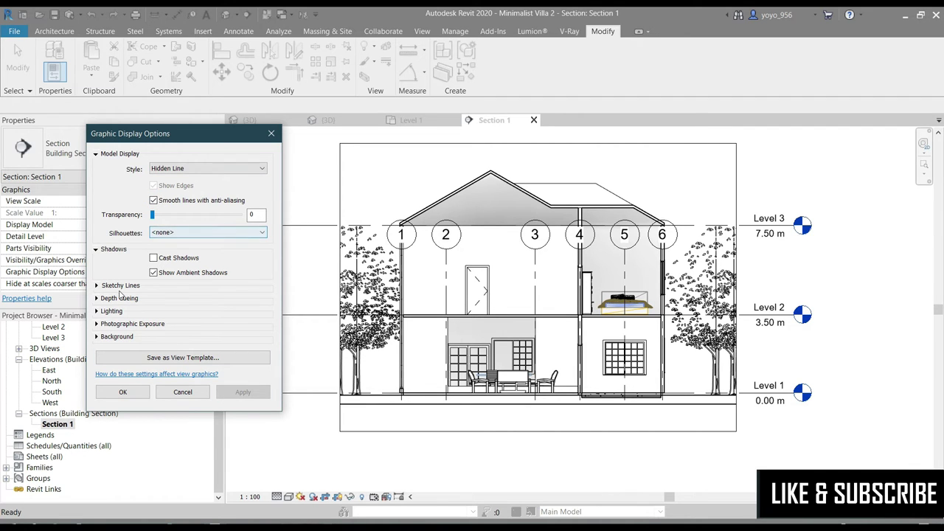
{"action": "left_click", "coordinate": [95, 249]}
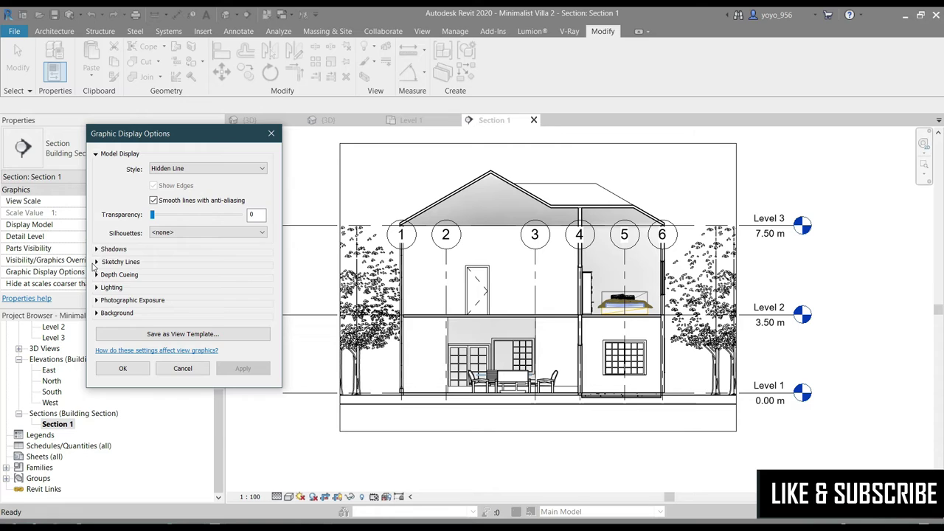
Step: Enable sketchy lines, testing jitter at 3 before applying it back at 0
{"action": "left_click", "coordinate": [96, 261]}
{"action": "left_click", "coordinate": [154, 277]}
{"action": "left_click", "coordinate": [243, 413]}
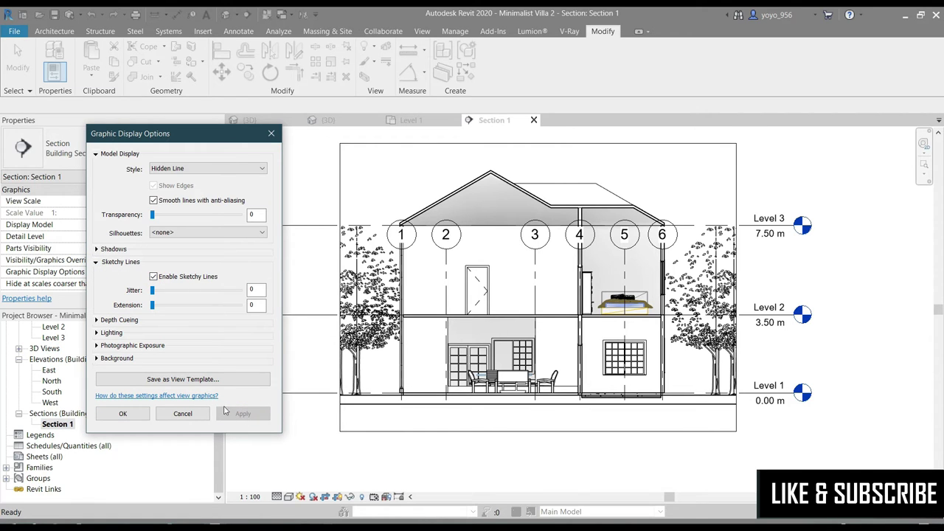
{"action": "left_click_drag", "start_coordinate": [152, 290], "coordinate": [178, 290]}
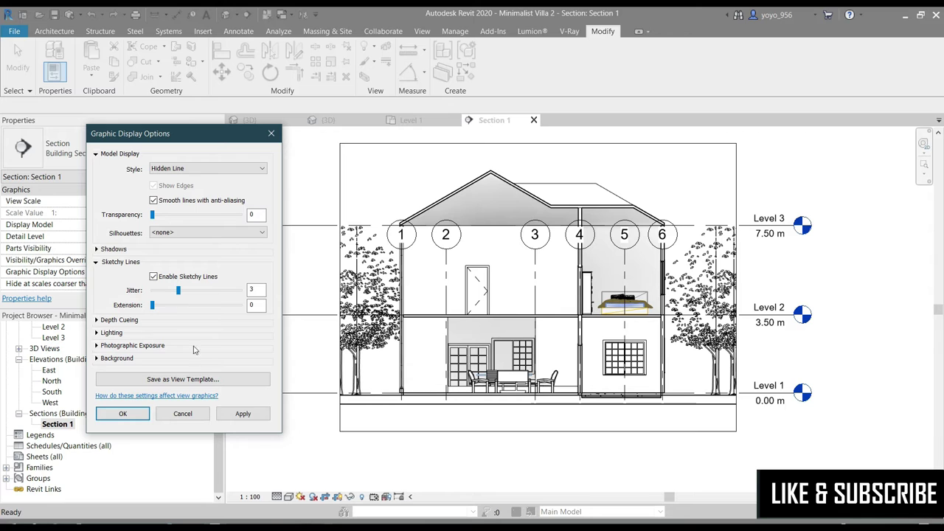
{"action": "left_click", "coordinate": [243, 413]}
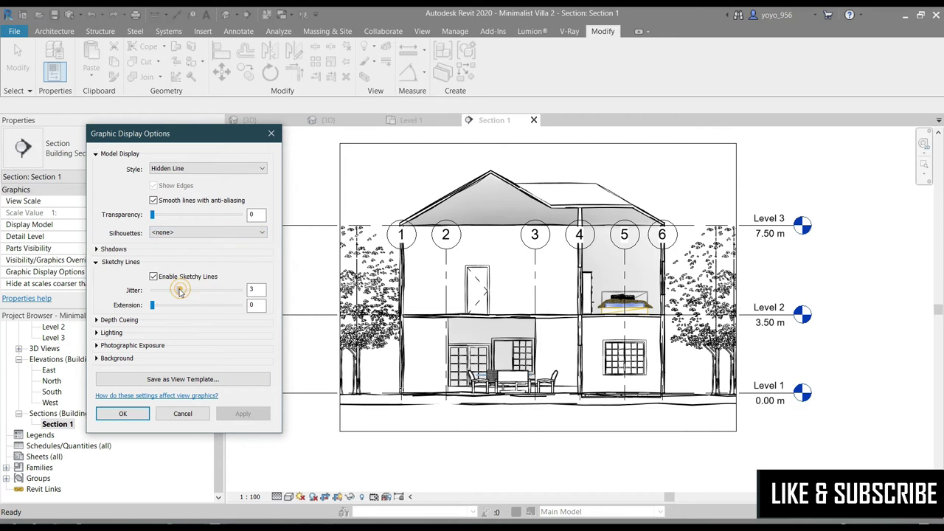
{"action": "left_click_drag", "start_coordinate": [181, 290], "coordinate": [132, 297]}
{"action": "left_click", "coordinate": [243, 414]}
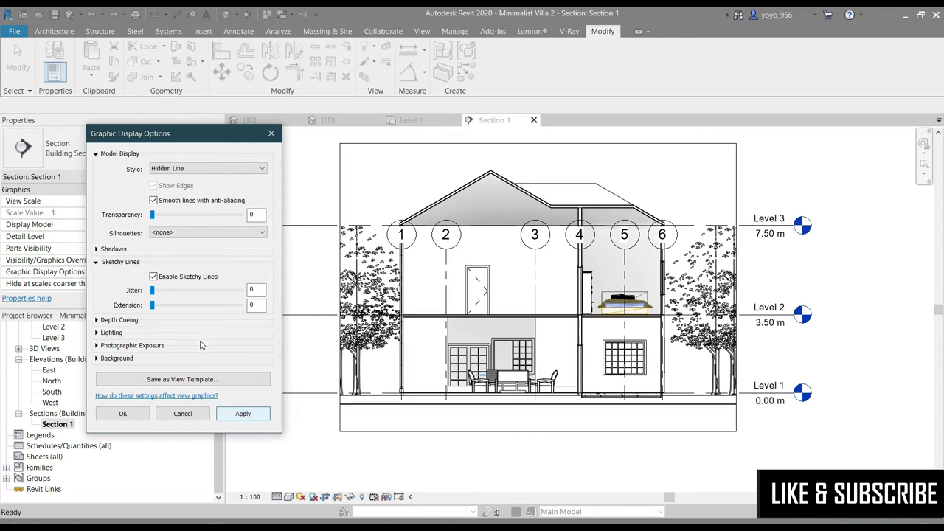
Step: Test sketchy line extension at 1, then reset it to 0
{"action": "left_click_drag", "start_coordinate": [153, 308], "coordinate": [162, 309]}
{"action": "left_click", "coordinate": [243, 413]}
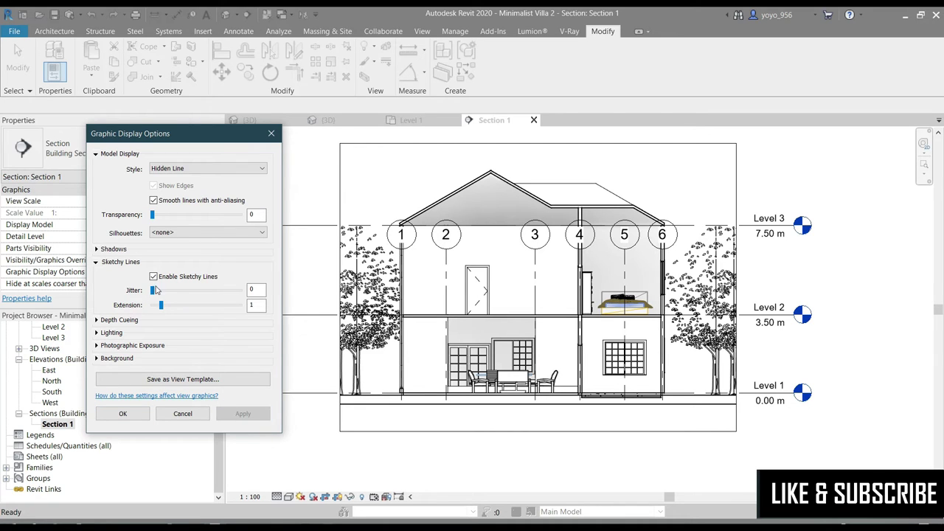
{"action": "left_click_drag", "start_coordinate": [162, 307], "coordinate": [153, 307]}
{"action": "left_click", "coordinate": [97, 261]}
Step: Turn on Show Depth and adjust the far fade end up to 100
{"action": "left_click", "coordinate": [96, 274]}
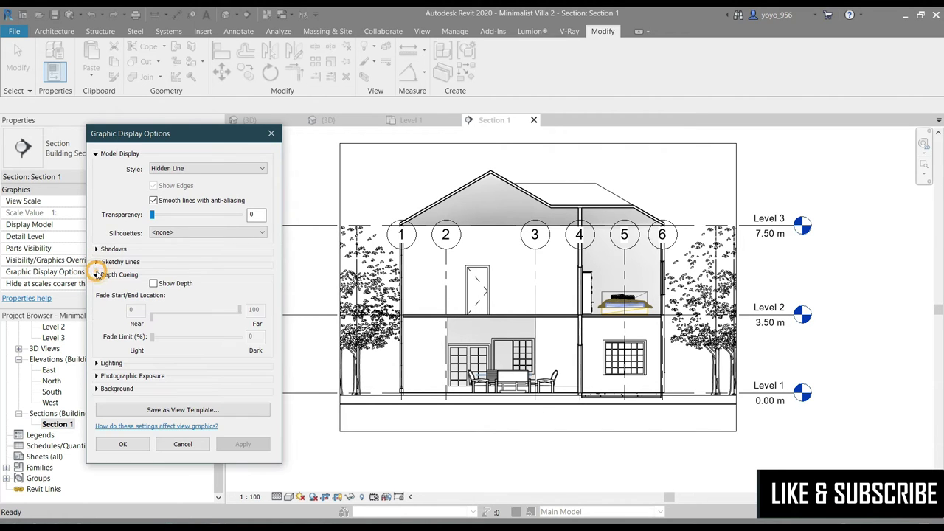
{"action": "left_click", "coordinate": [154, 284]}
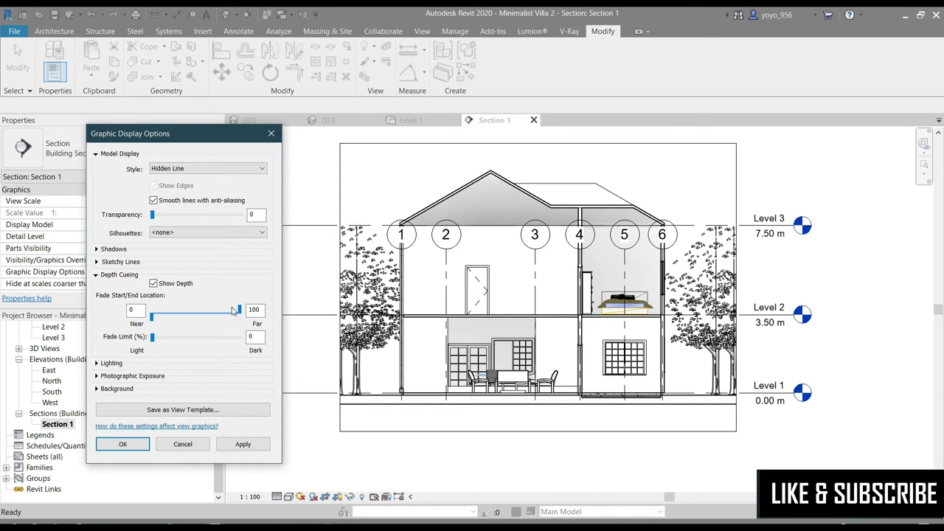
{"action": "left_click_drag", "start_coordinate": [239, 308], "coordinate": [224, 310]}
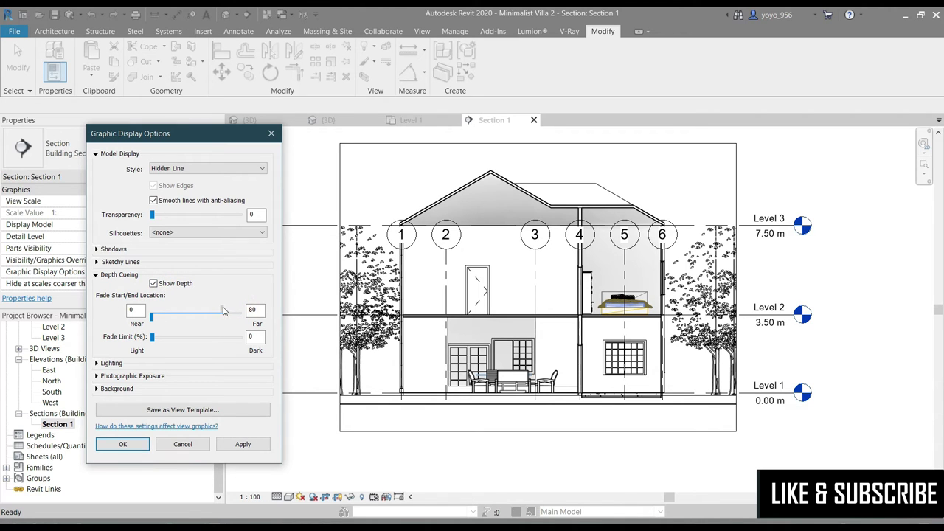
{"action": "left_click", "coordinate": [242, 446]}
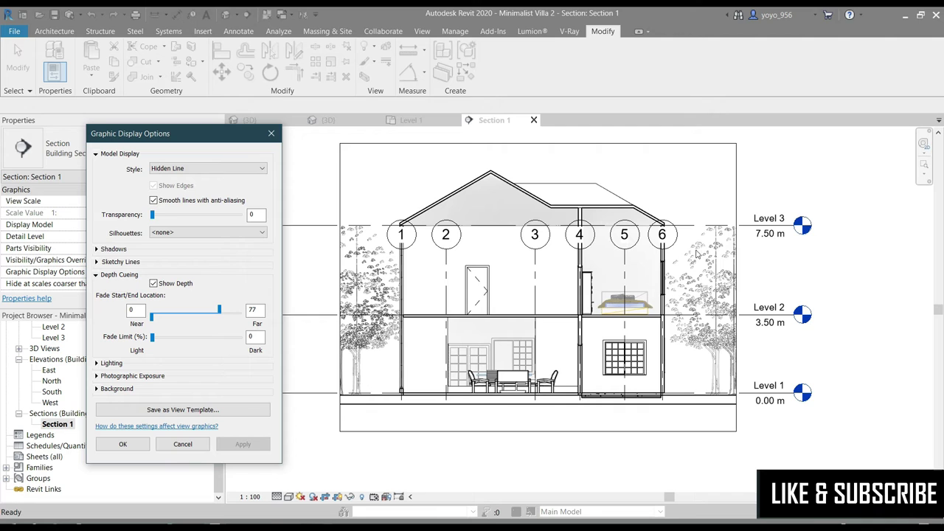
{"action": "left_click_drag", "start_coordinate": [219, 309], "coordinate": [224, 310]}
{"action": "left_click", "coordinate": [258, 446]}
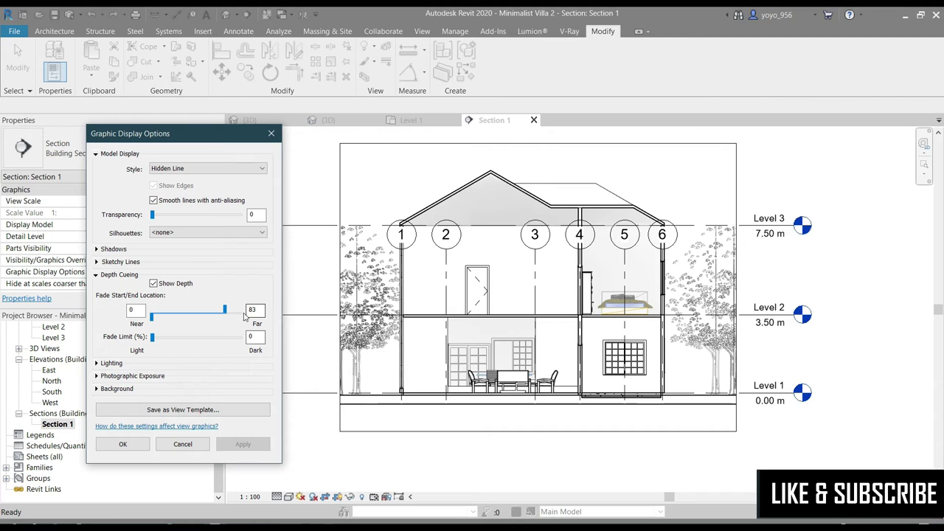
{"action": "left_click_drag", "start_coordinate": [226, 309], "coordinate": [240, 309]}
{"action": "left_click", "coordinate": [246, 442]}
{"action": "left_click", "coordinate": [242, 444]}
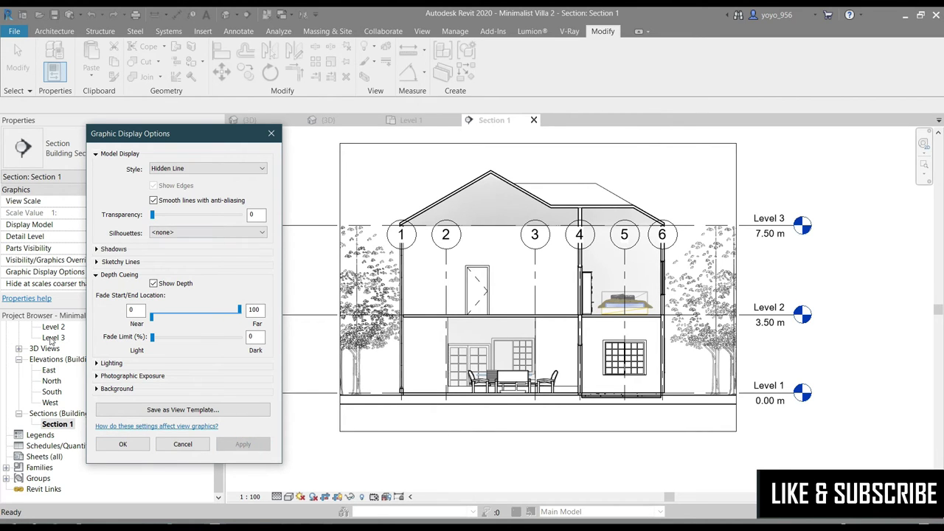
Step: Raise the near fade start and set the fade limit to 16%
{"action": "left_click_drag", "start_coordinate": [152, 315], "coordinate": [170, 323]}
{"action": "left_click", "coordinate": [243, 445]}
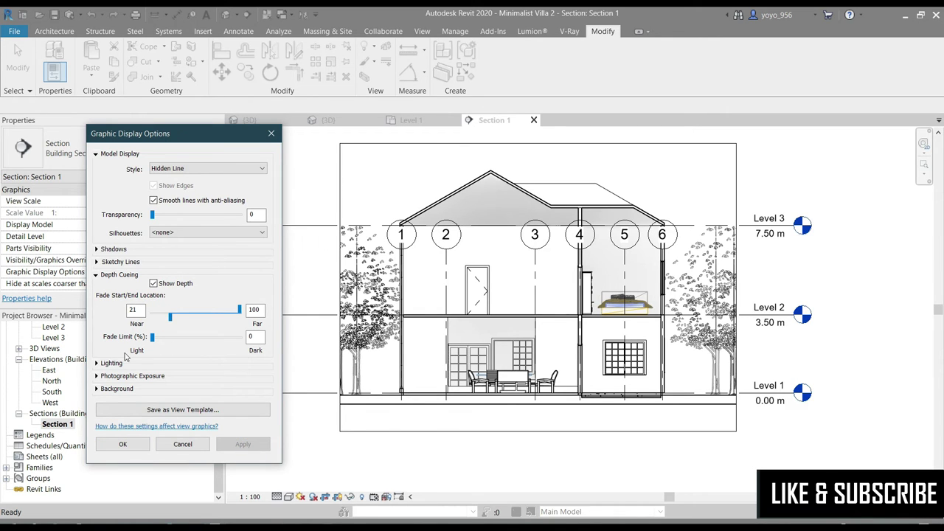
{"action": "left_click_drag", "start_coordinate": [152, 336], "coordinate": [165, 337]}
{"action": "left_click", "coordinate": [243, 445]}
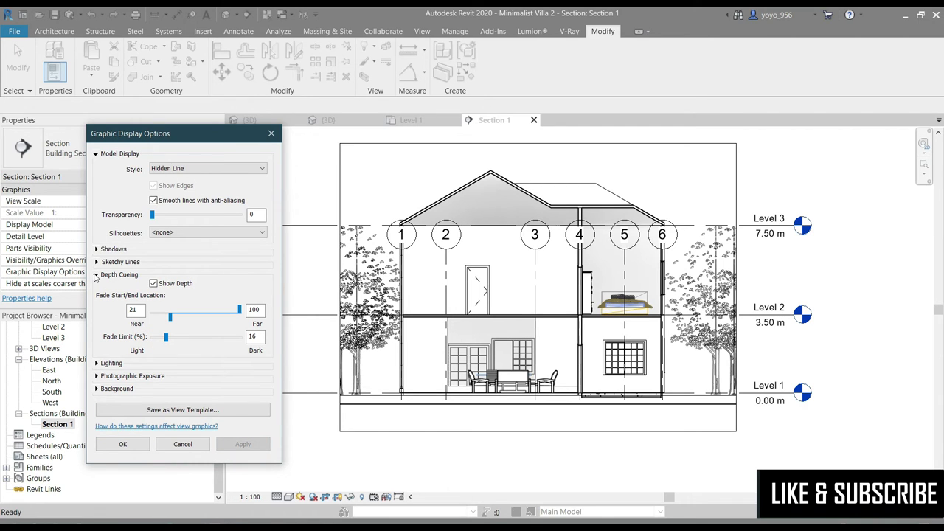
{"action": "left_click", "coordinate": [96, 275]}
Step: Set lighting to Sun 46, Ambient Light 28 and Shadows 70, applying each change
{"action": "left_click", "coordinate": [97, 288]}
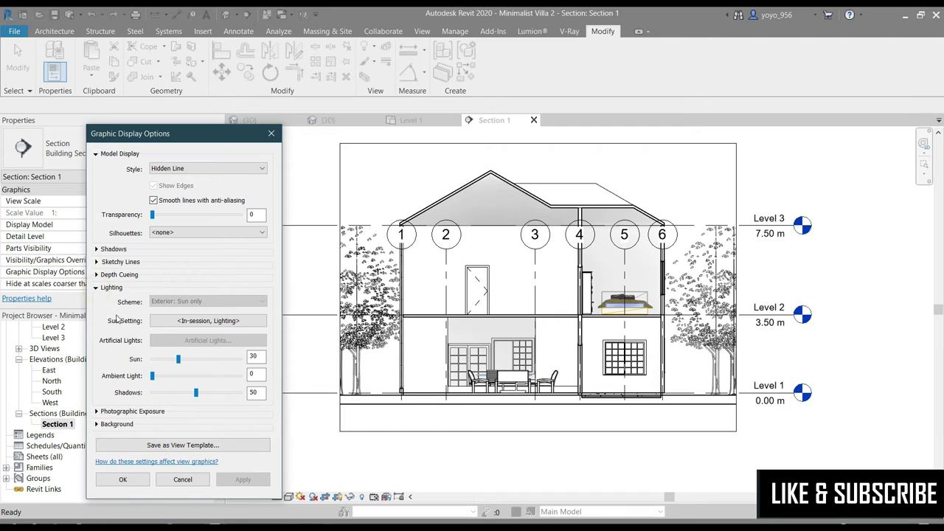
{"action": "left_click_drag", "start_coordinate": [178, 359], "coordinate": [192, 360]}
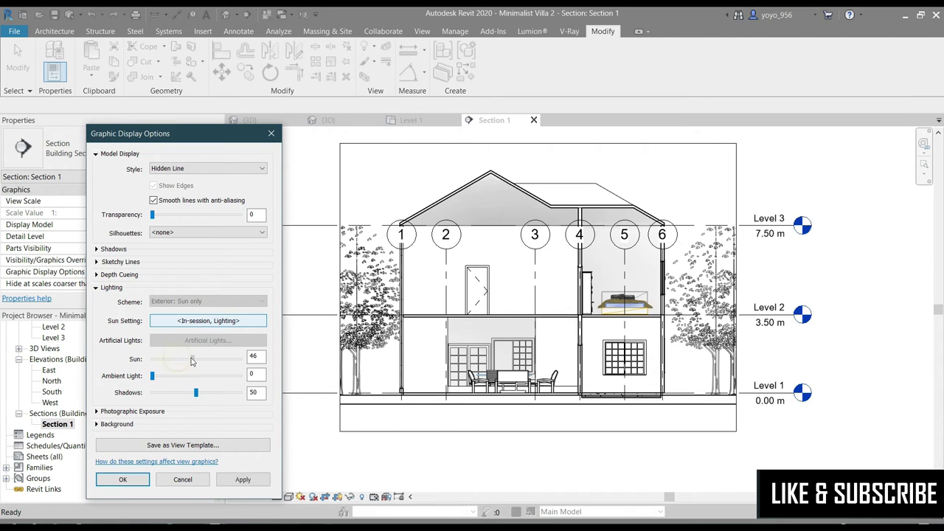
{"action": "left_click", "coordinate": [259, 481]}
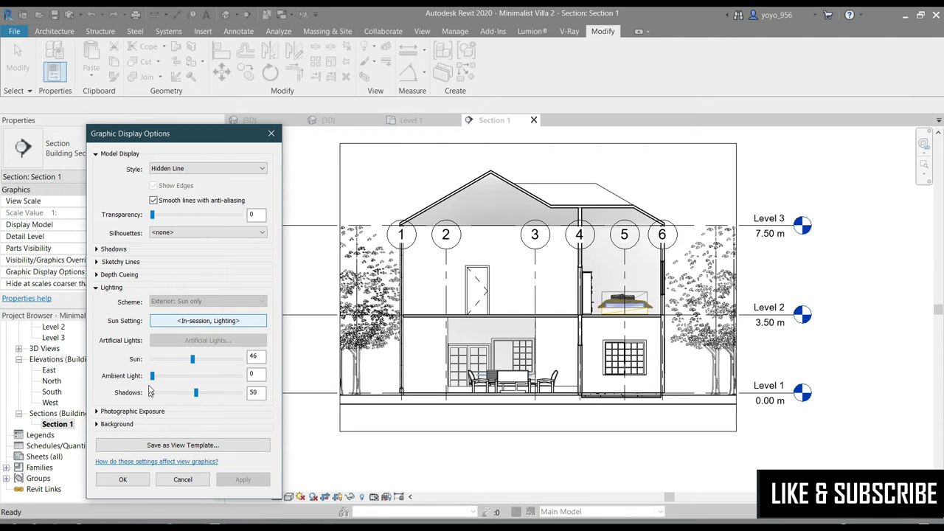
{"action": "left_click_drag", "start_coordinate": [153, 375], "coordinate": [176, 376]}
{"action": "left_click", "coordinate": [243, 479]}
{"action": "left_click_drag", "start_coordinate": [196, 394], "coordinate": [213, 393]}
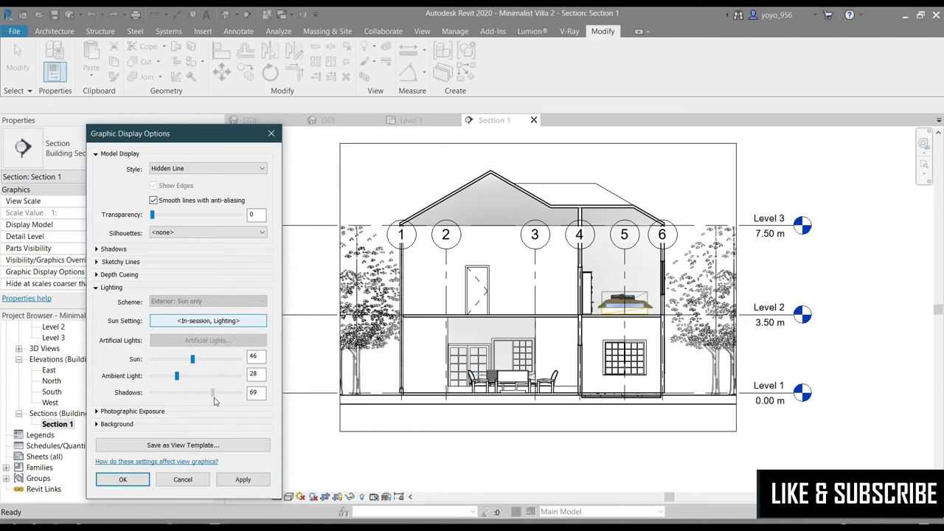
{"action": "left_click", "coordinate": [244, 479]}
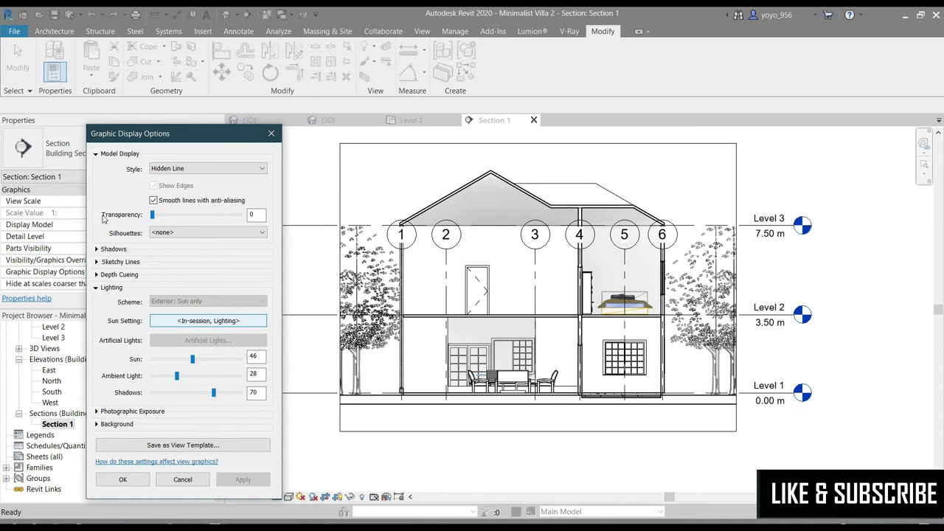
{"action": "left_click", "coordinate": [96, 287]}
{"action": "left_click", "coordinate": [97, 300]}
{"action": "left_click", "coordinate": [97, 300]}
Step: Apply a Sky background to Section 1
{"action": "left_click", "coordinate": [97, 314]}
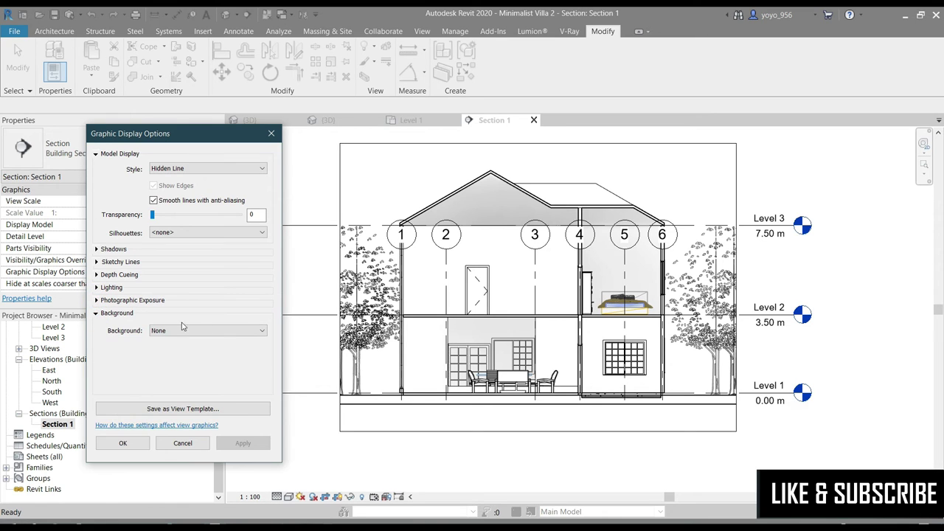
{"action": "left_click", "coordinate": [184, 330]}
{"action": "left_click", "coordinate": [193, 349]}
{"action": "left_click", "coordinate": [242, 442]}
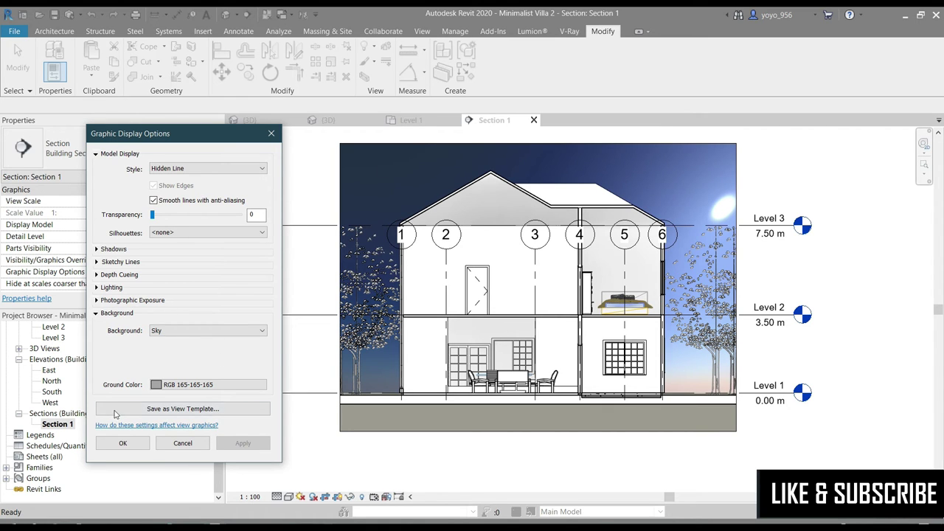
Step: Preview model transparency at 37 and 6, then apply it back at 0 and confirm
{"action": "left_click_drag", "start_coordinate": [154, 215], "coordinate": [185, 215]}
{"action": "left_click", "coordinate": [243, 443]}
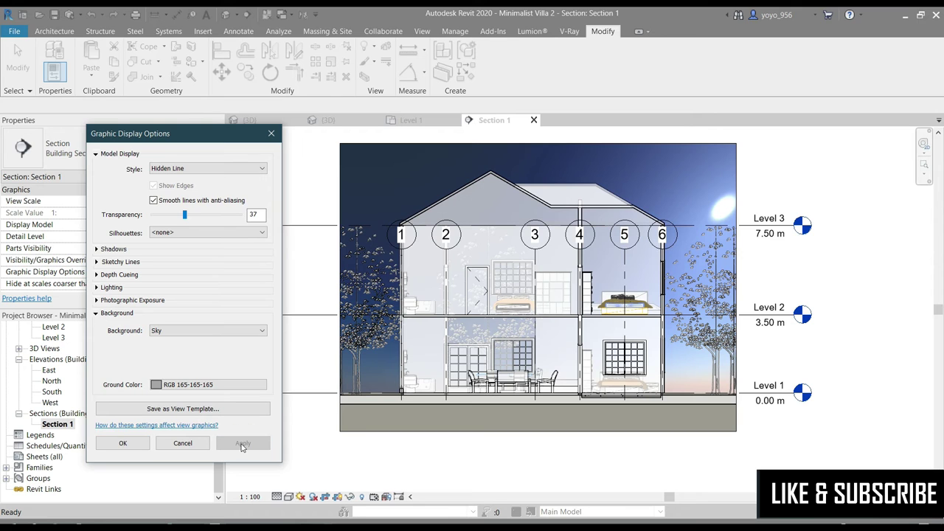
{"action": "left_click_drag", "start_coordinate": [184, 214], "coordinate": [157, 214]}
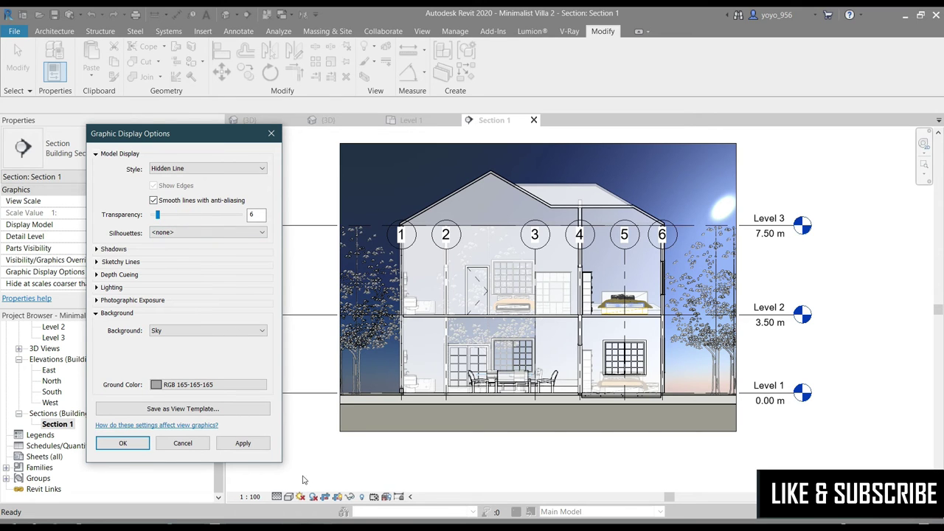
{"action": "left_click", "coordinate": [242, 445]}
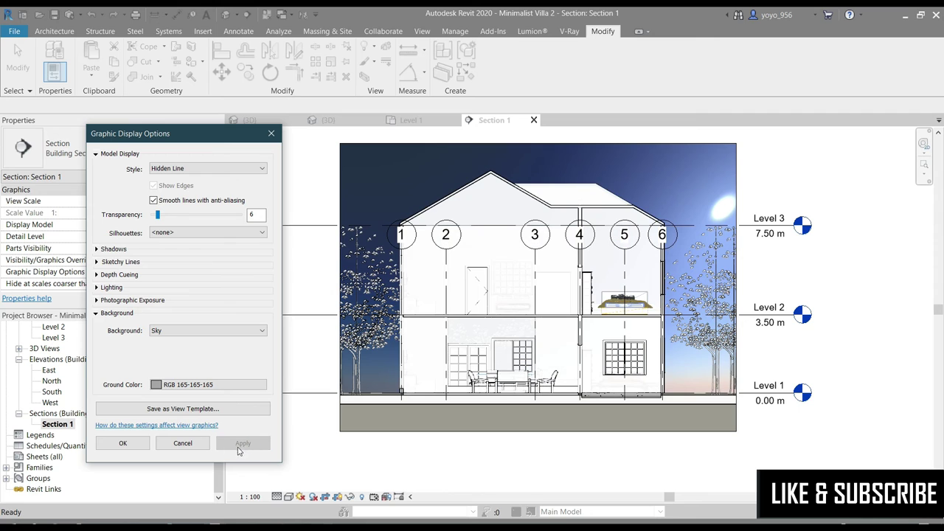
{"action": "left_click_drag", "start_coordinate": [157, 214], "coordinate": [152, 215]}
{"action": "left_click", "coordinate": [243, 443]}
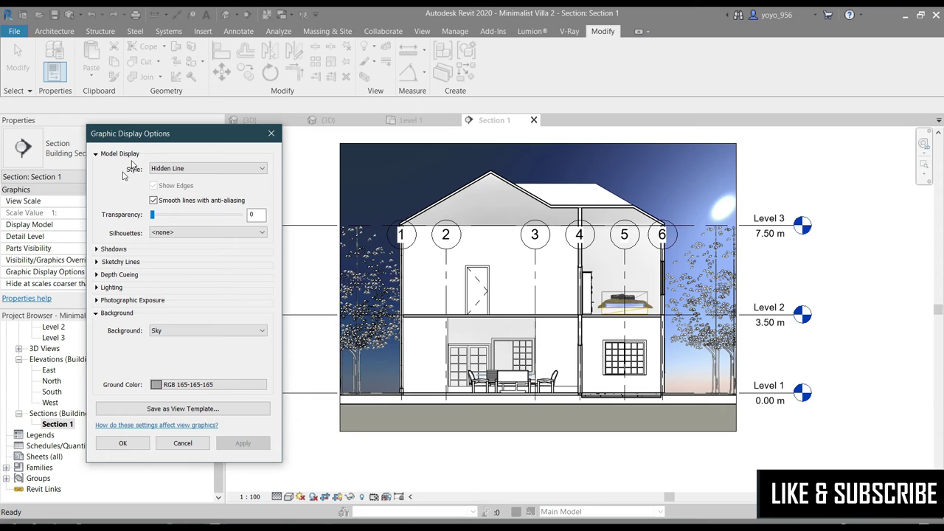
{"action": "left_click", "coordinate": [123, 443]}
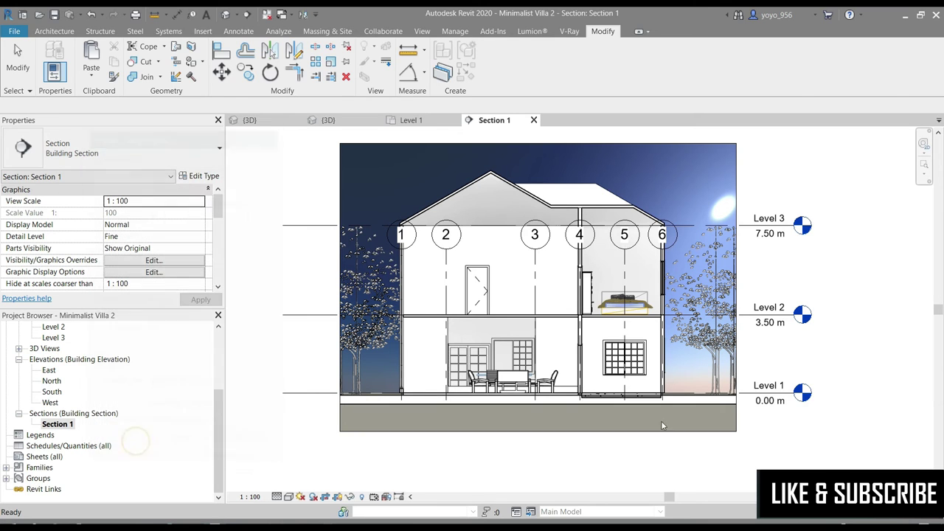
Step: Export Section 1 as an image with both shaded and non-shaded views saved as PNG
{"action": "left_click", "coordinate": [15, 34]}
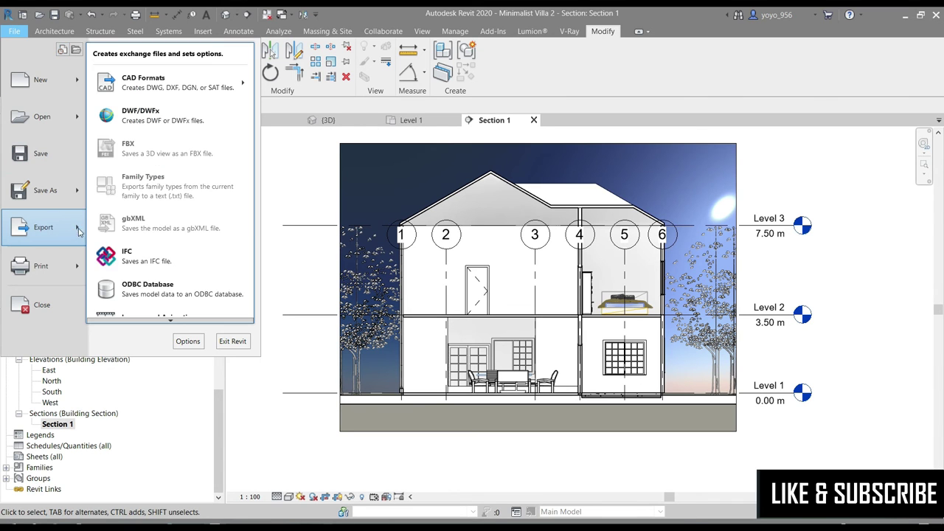
{"action": "mouse_move", "coordinate": [44, 227]}
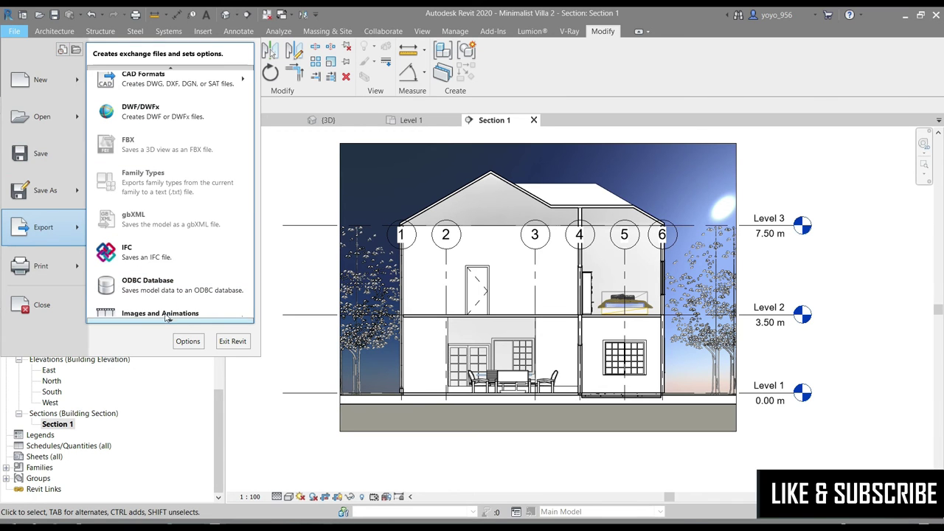
{"action": "mouse_move", "coordinate": [169, 300]}
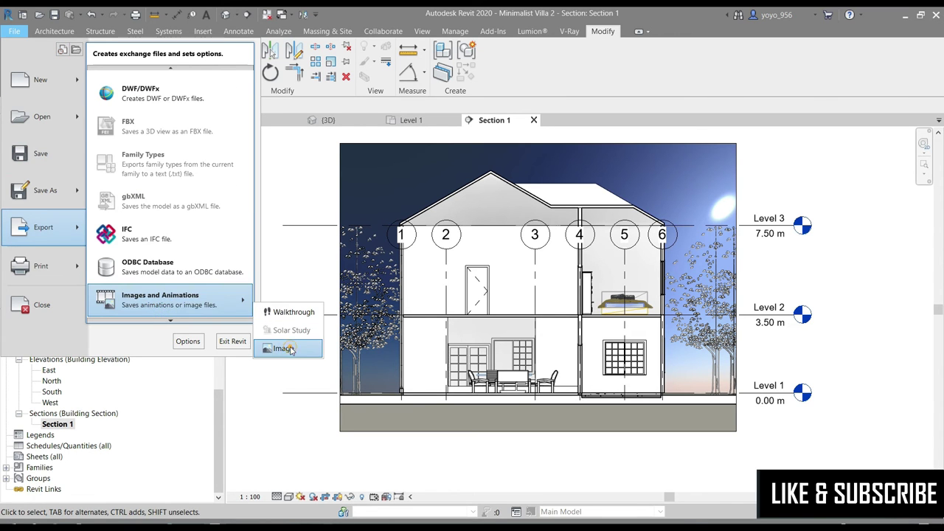
{"action": "left_click", "coordinate": [287, 348]}
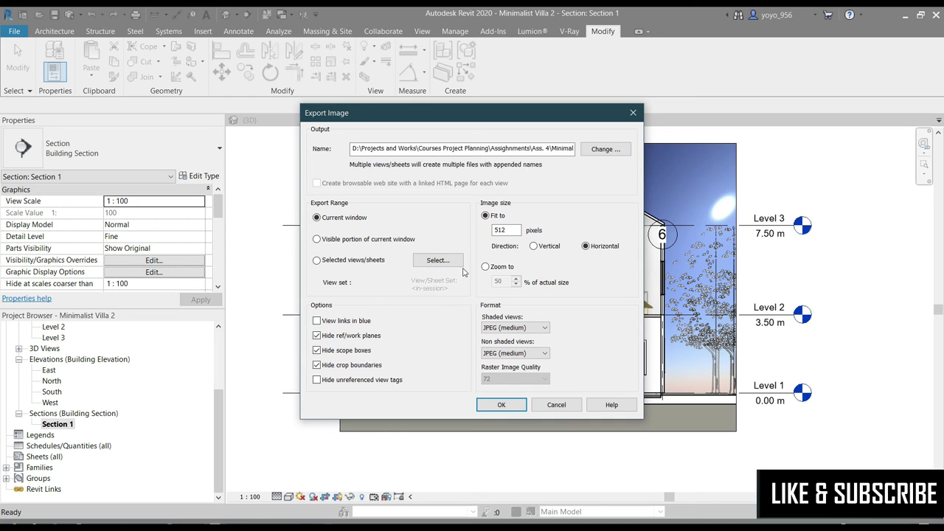
{"action": "left_click", "coordinate": [524, 327]}
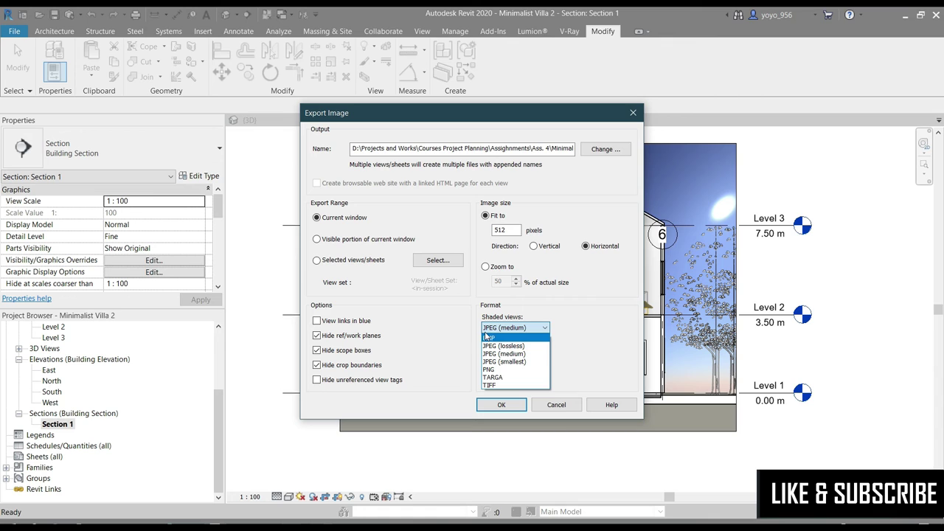
{"action": "left_click", "coordinate": [484, 368]}
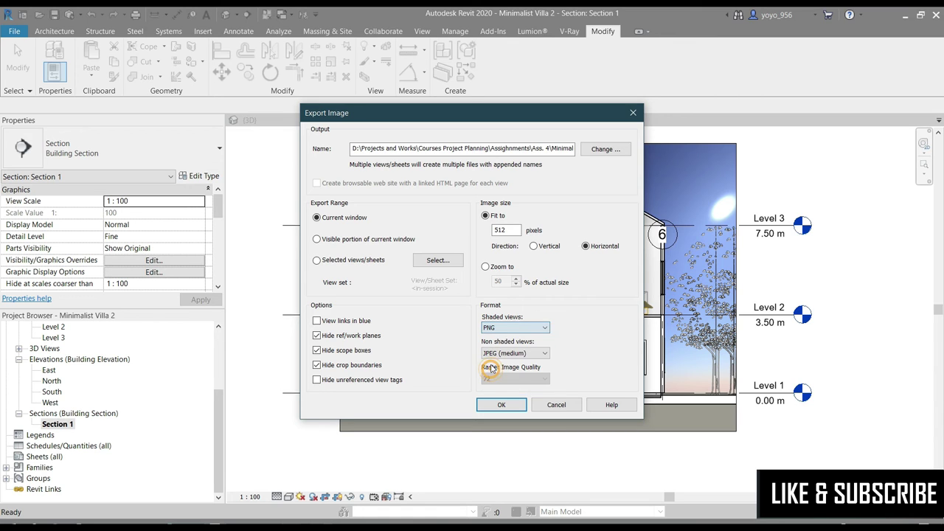
{"action": "left_click", "coordinate": [505, 353]}
{"action": "left_click", "coordinate": [493, 399]}
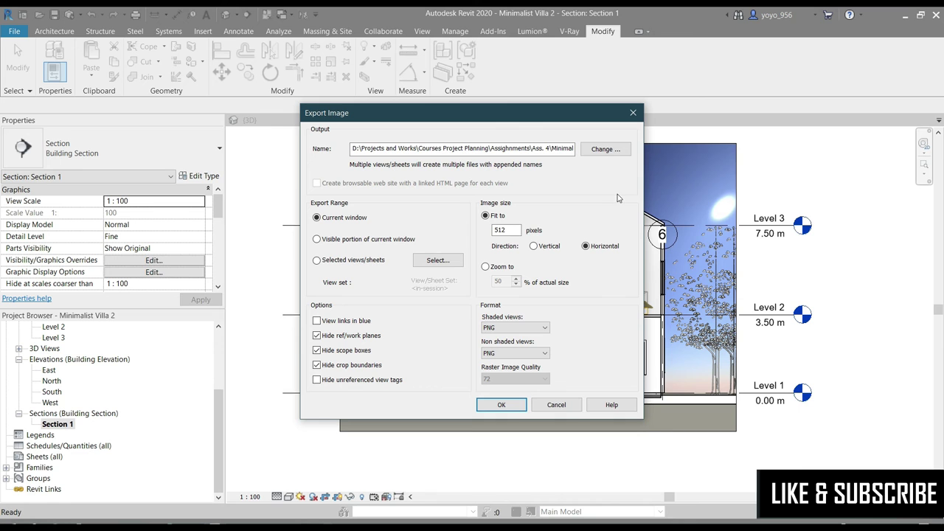
{"action": "left_click", "coordinate": [501, 406]}
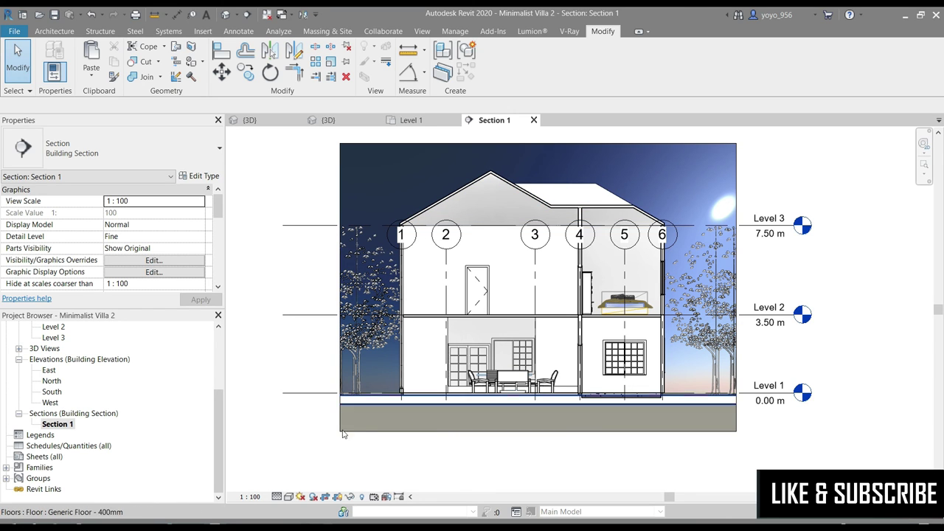
{"action": "left_click", "coordinate": [286, 503]}
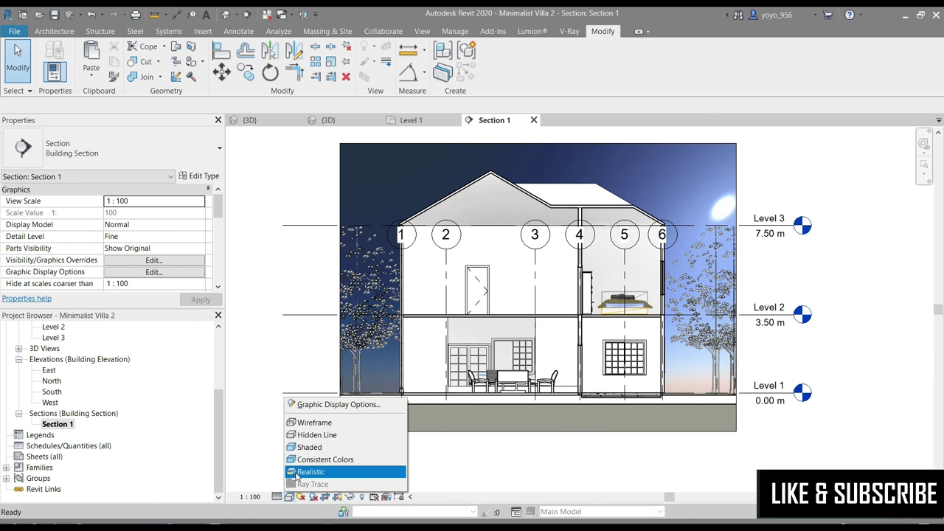
{"action": "left_click", "coordinate": [295, 475]}
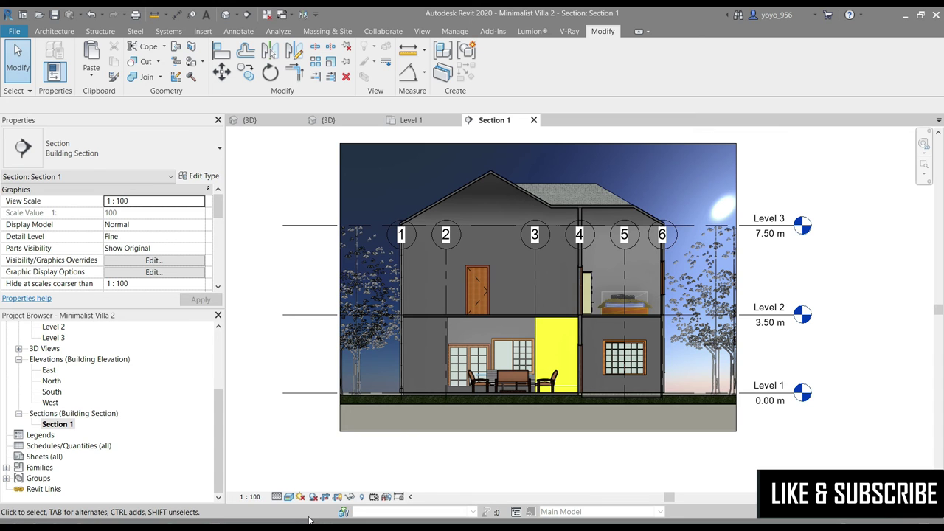
{"action": "left_click", "coordinate": [288, 496]}
{"action": "left_click", "coordinate": [304, 459]}
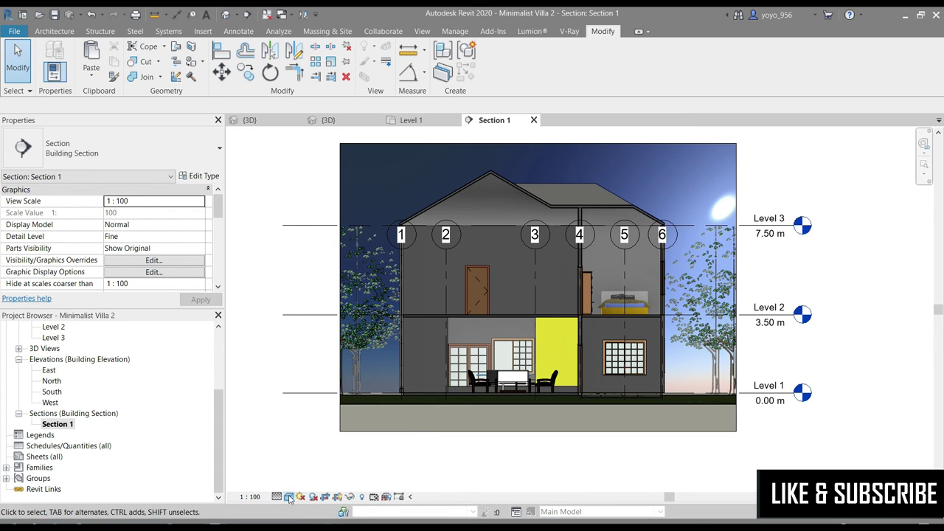
{"action": "left_click", "coordinate": [289, 496]}
{"action": "left_click", "coordinate": [306, 447]}
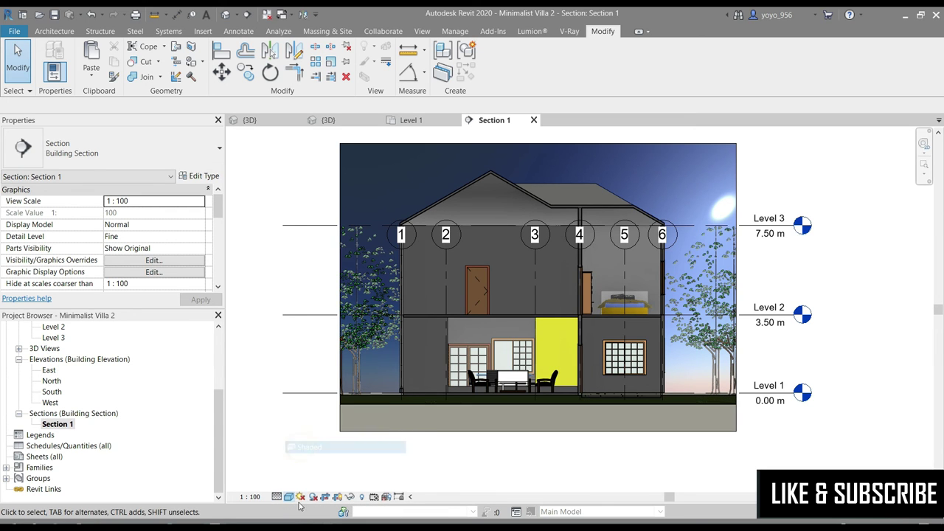
{"action": "left_click", "coordinate": [288, 496]}
{"action": "left_click", "coordinate": [307, 436]}
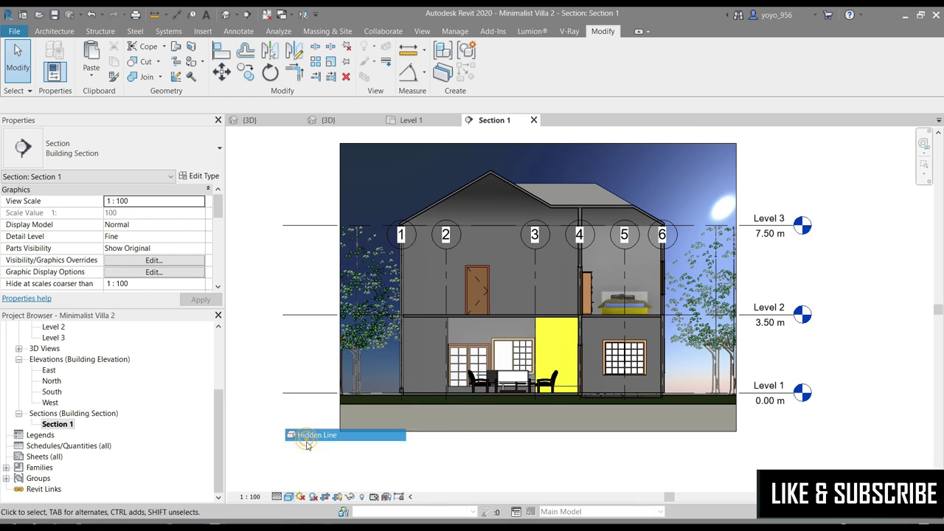
{"action": "left_click", "coordinate": [289, 496]}
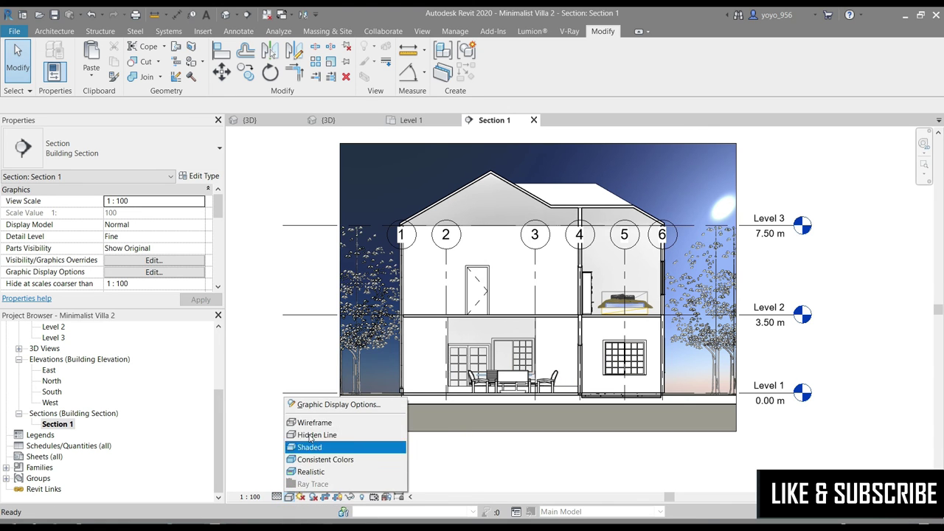
{"action": "left_click", "coordinate": [307, 421]}
{"action": "left_click", "coordinate": [288, 498]}
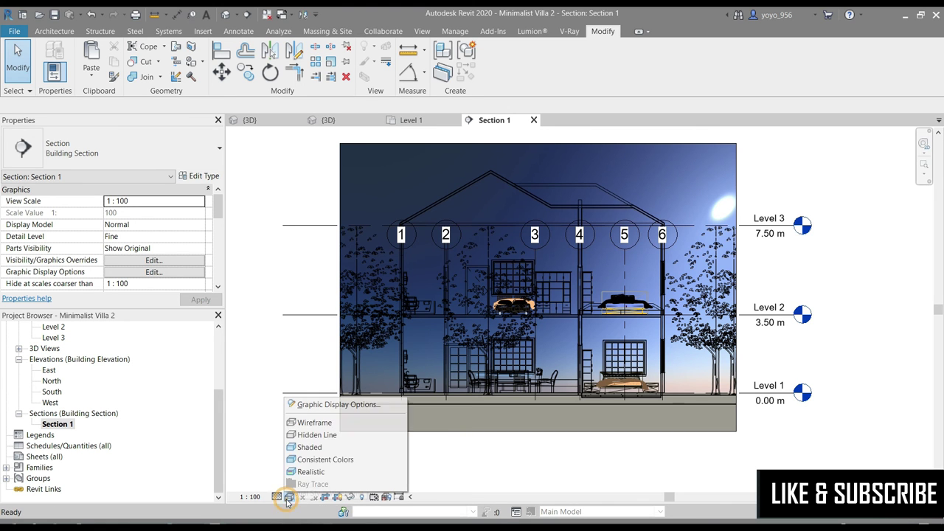
{"action": "left_click", "coordinate": [310, 435]}
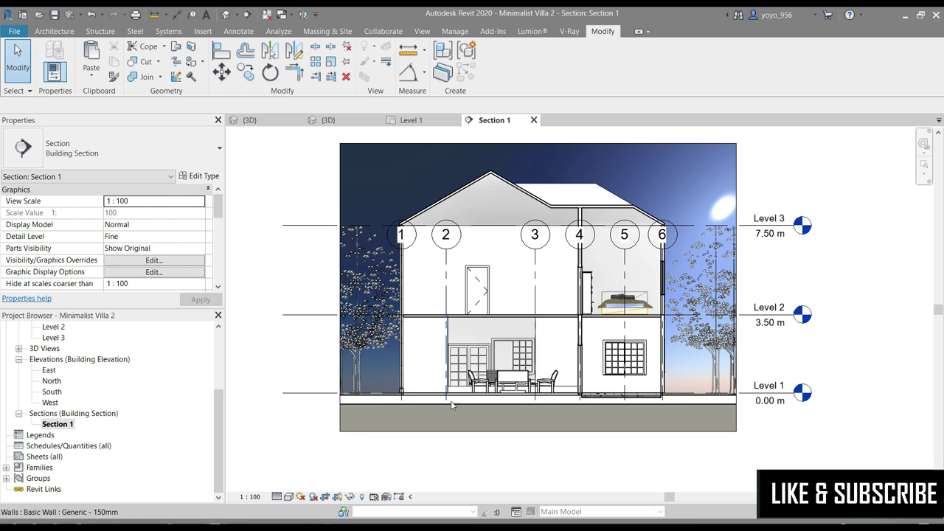